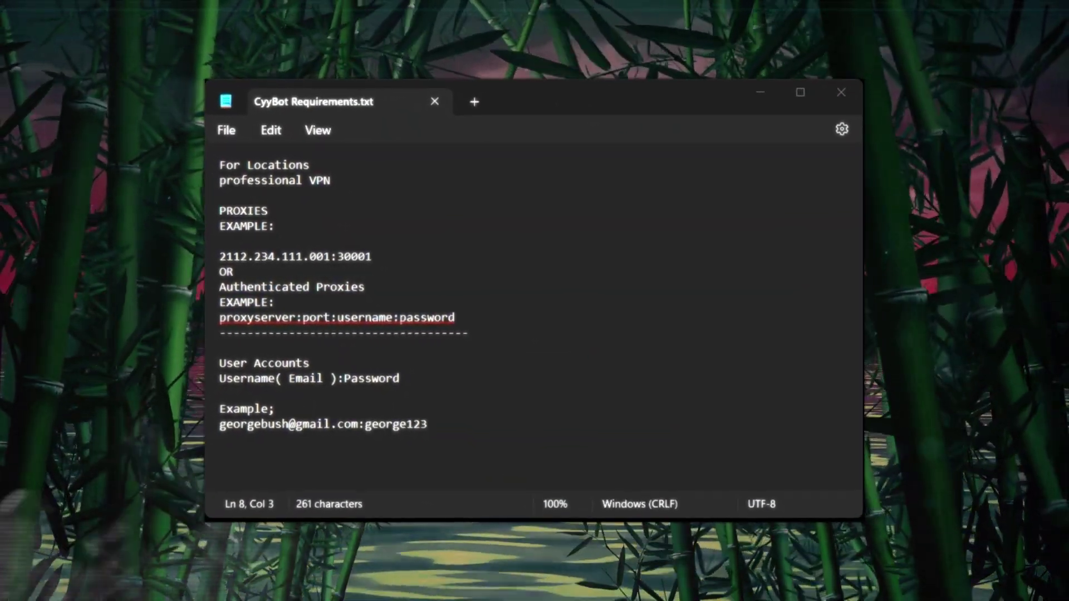
Step: Highlight the location and proxy format examples, from the VPN note through the authenticated proxy format, in the requirements file
drag(219, 165, 419, 276)
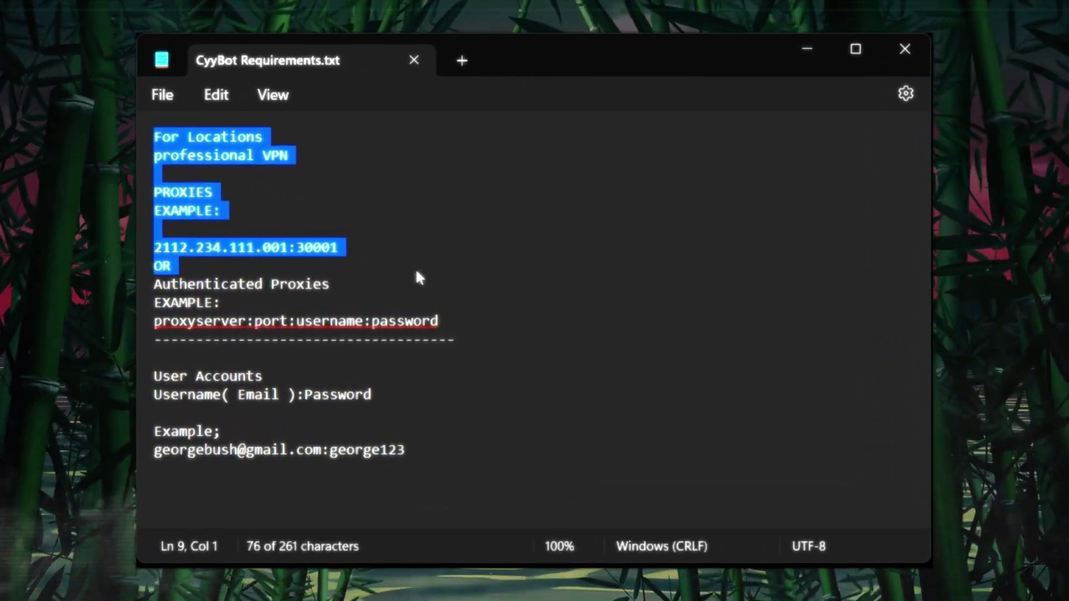
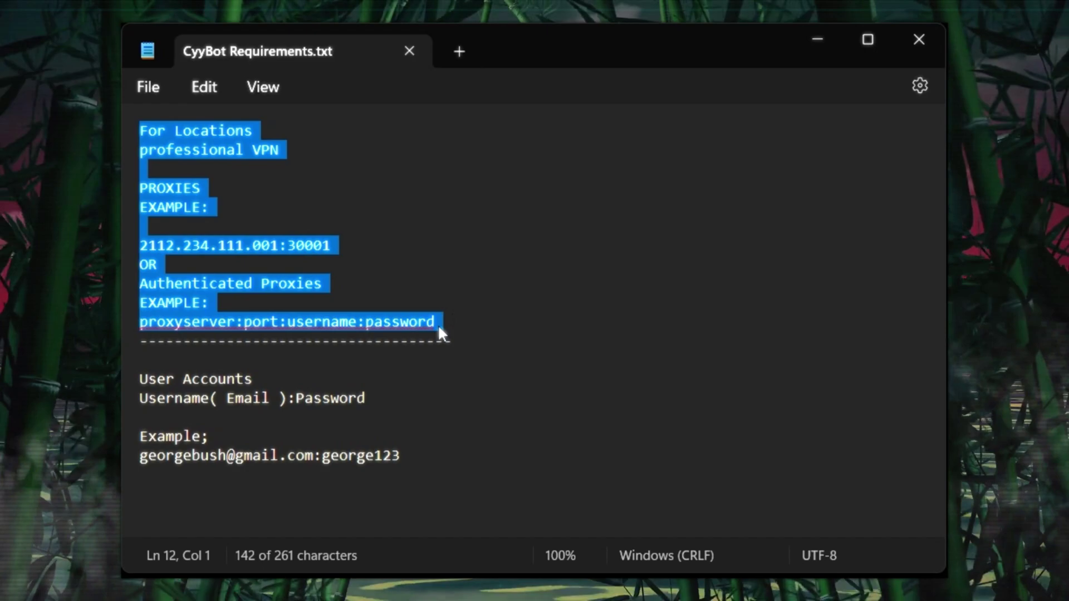
click(437, 324)
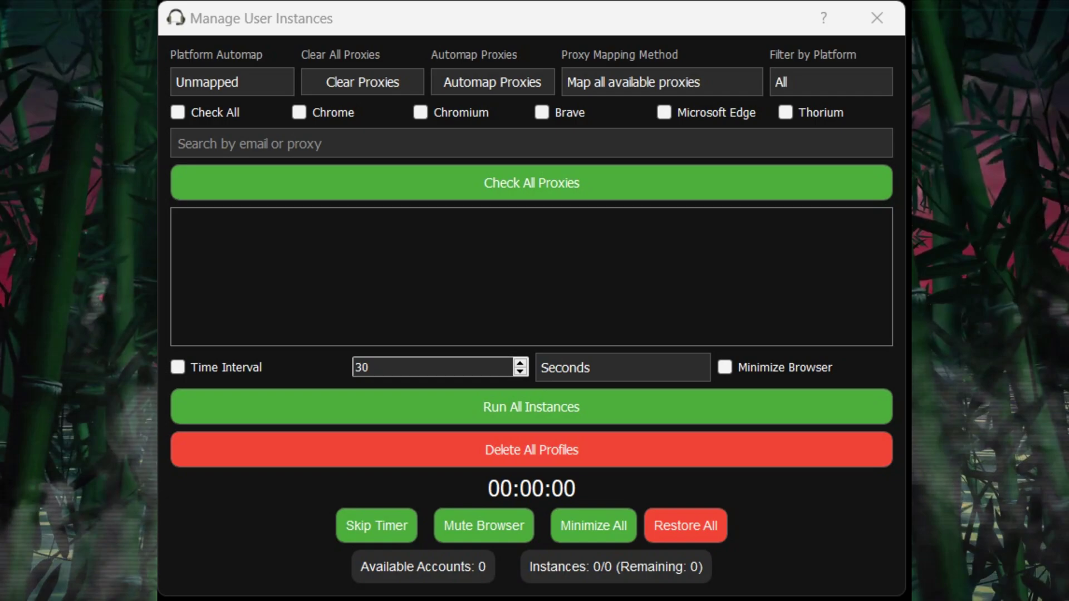
Step: Automap all user instances to the Spotify platform, and remap them all to Apple Music
click(240, 83)
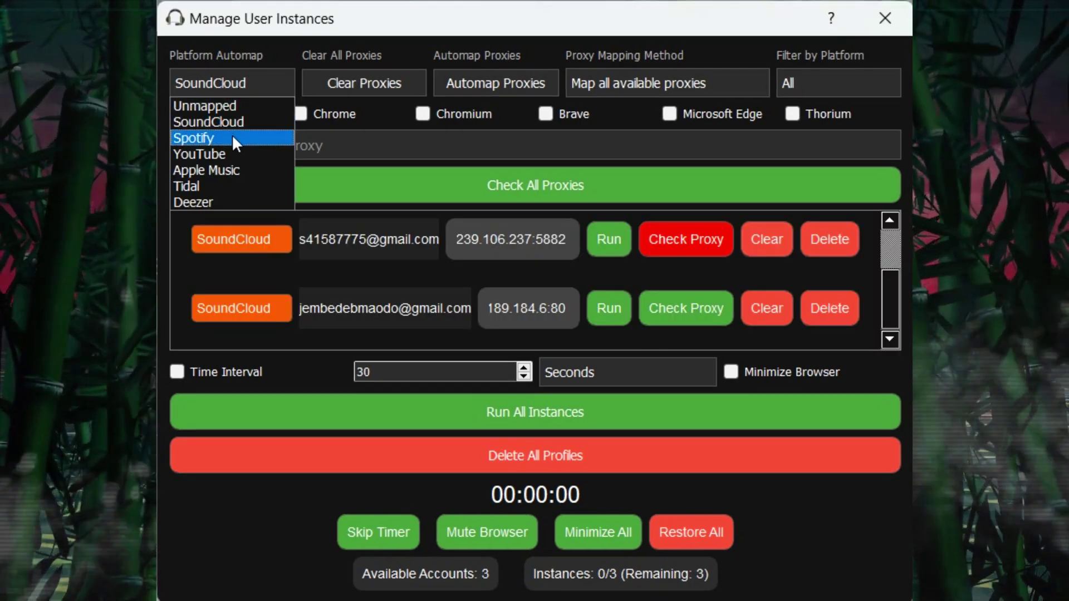
click(234, 139)
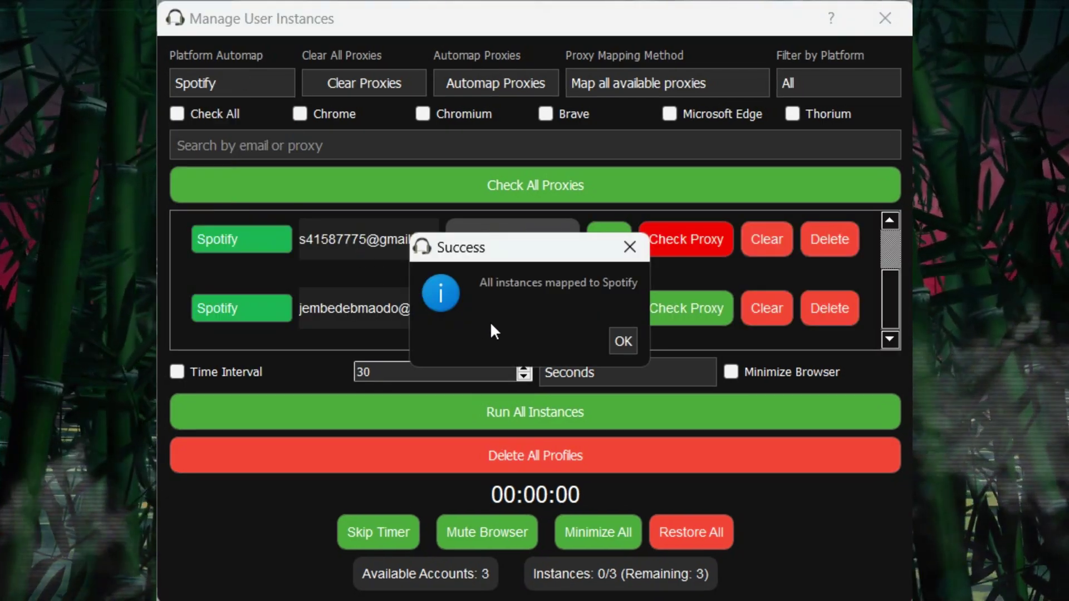
click(624, 341)
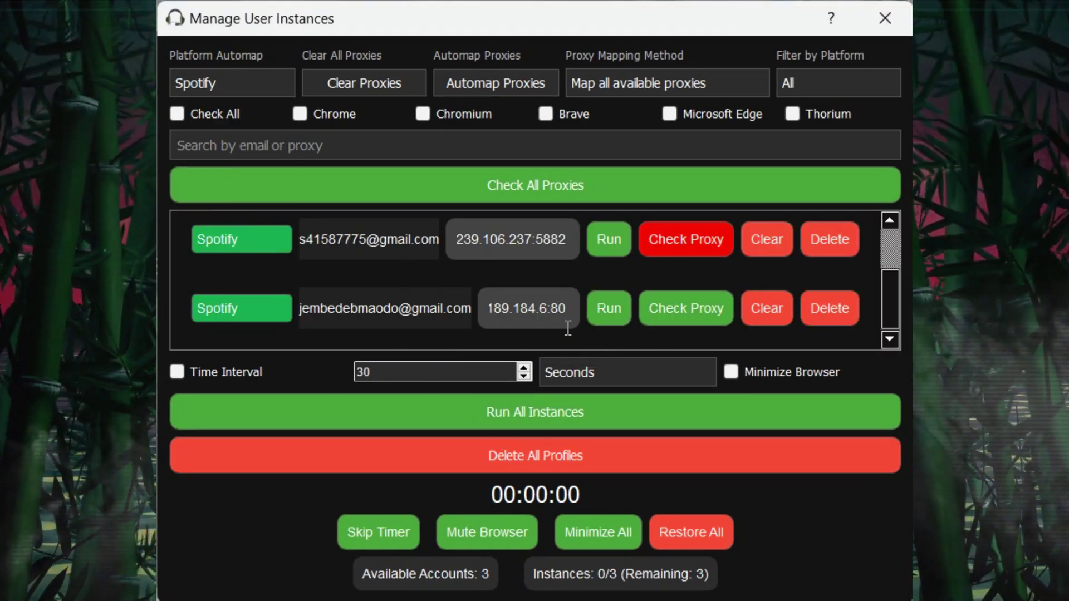
click(248, 92)
click(212, 170)
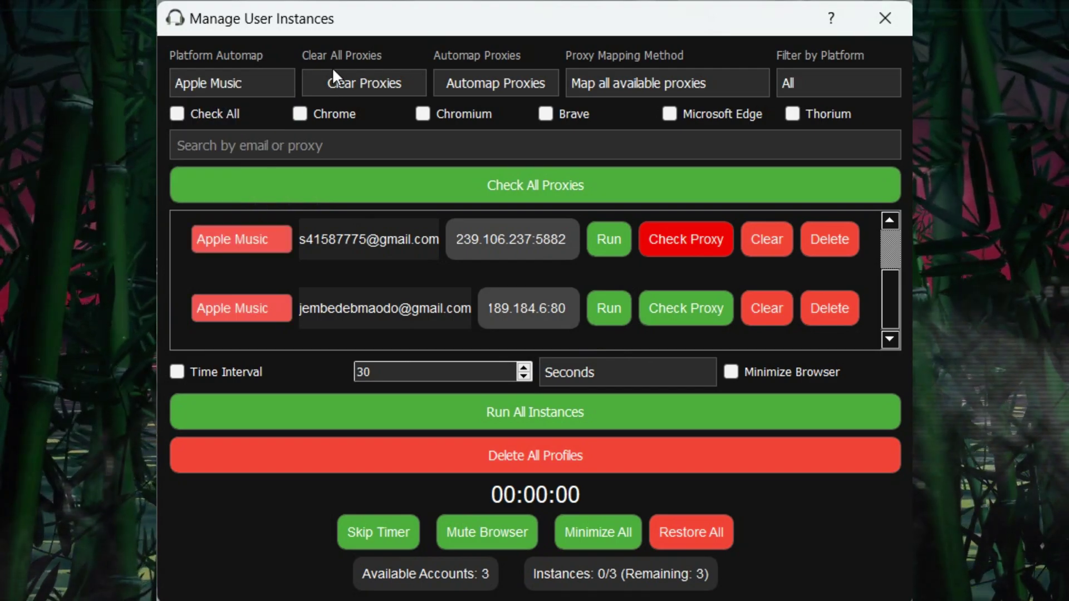
Step: Clear the proxies of all user instances and check the emptied proxy fields
click(369, 80)
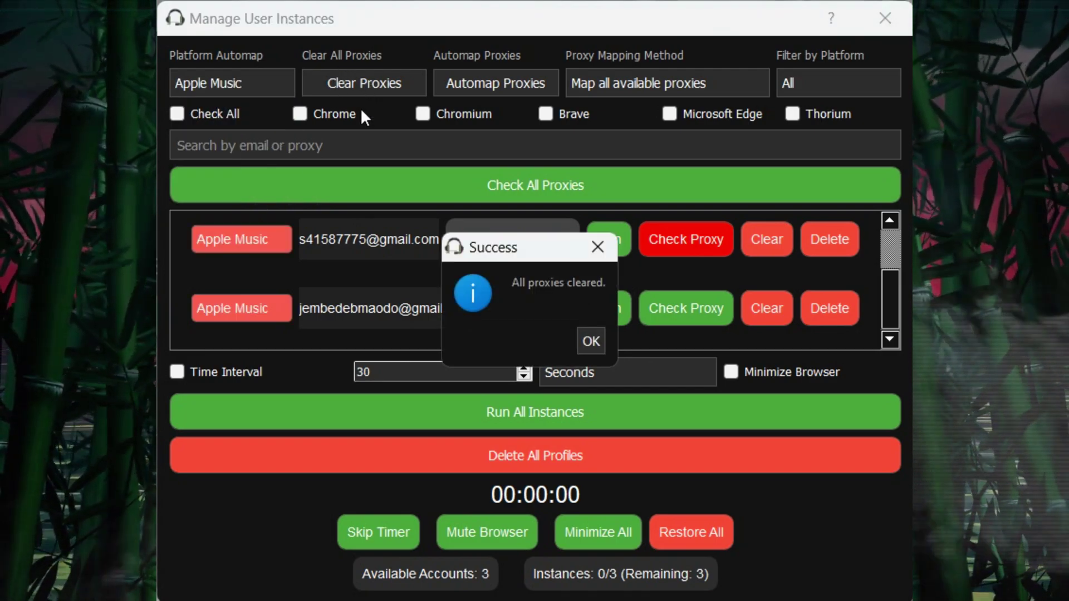
click(591, 338)
scroll(546, 289, up, 2)
scroll(544, 274, down, 1)
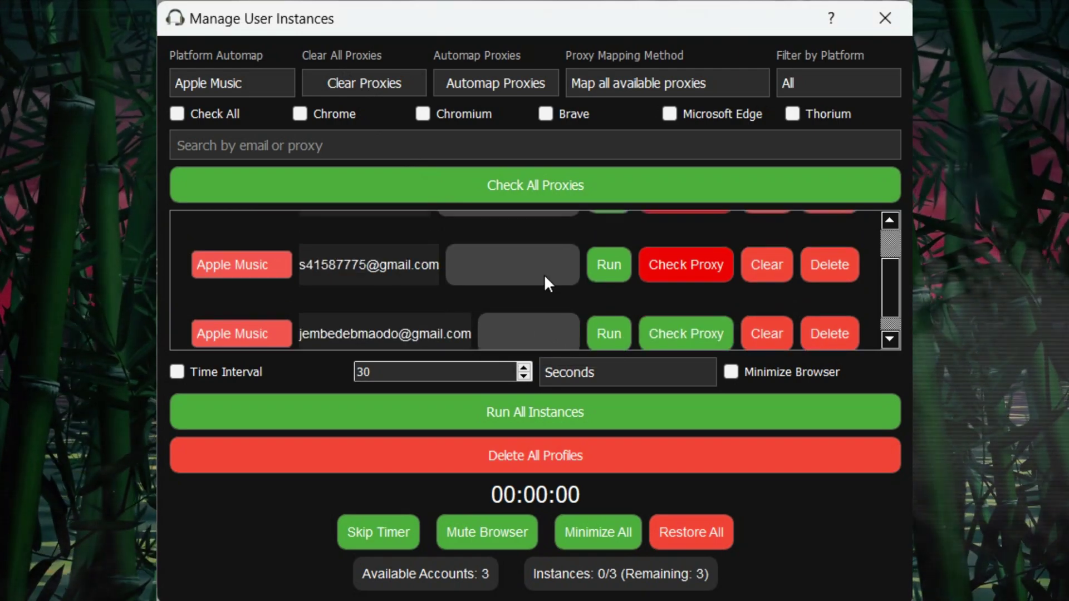
scroll(543, 274, down, 1)
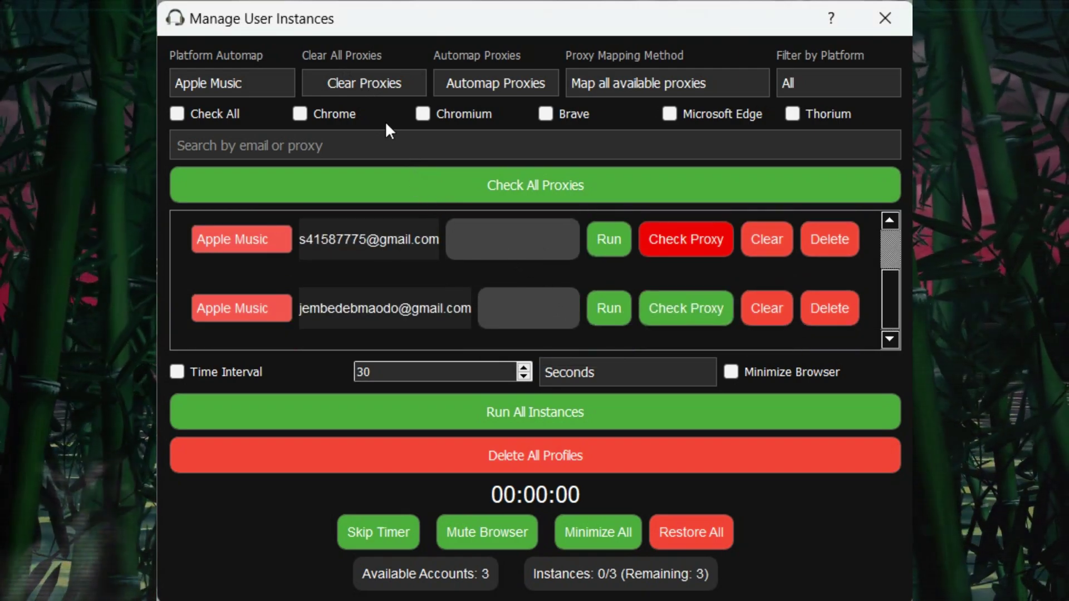
Step: Automap the proxies from the proxies file to all user instances
click(484, 81)
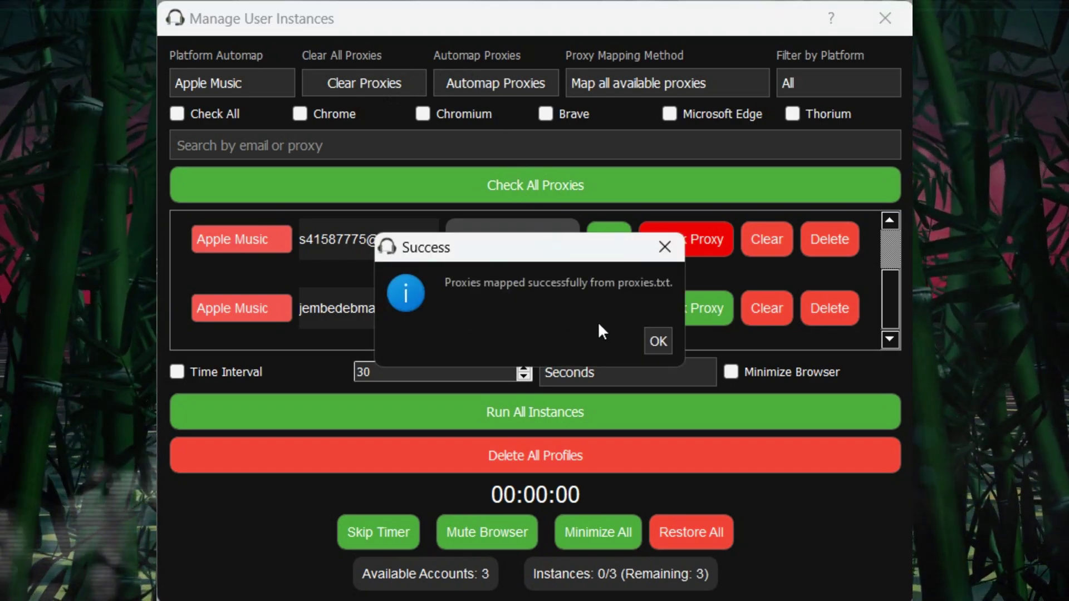
click(658, 341)
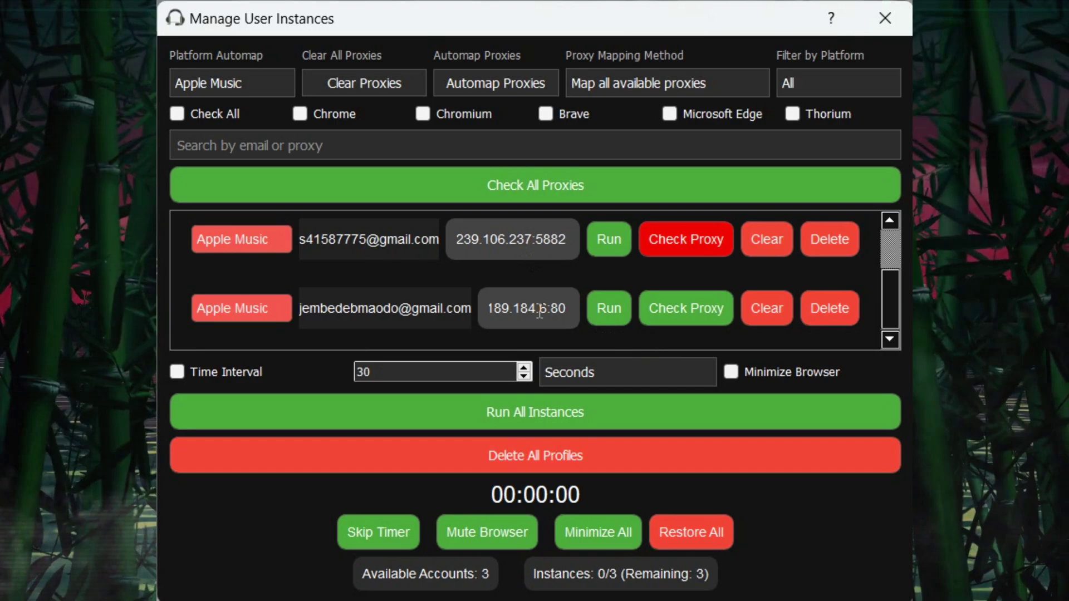
scroll(539, 312, up, 3)
Step: Switch the proxy mapping method to "Map based on available proxies" and back to "Map all available proxies"
click(613, 83)
click(597, 116)
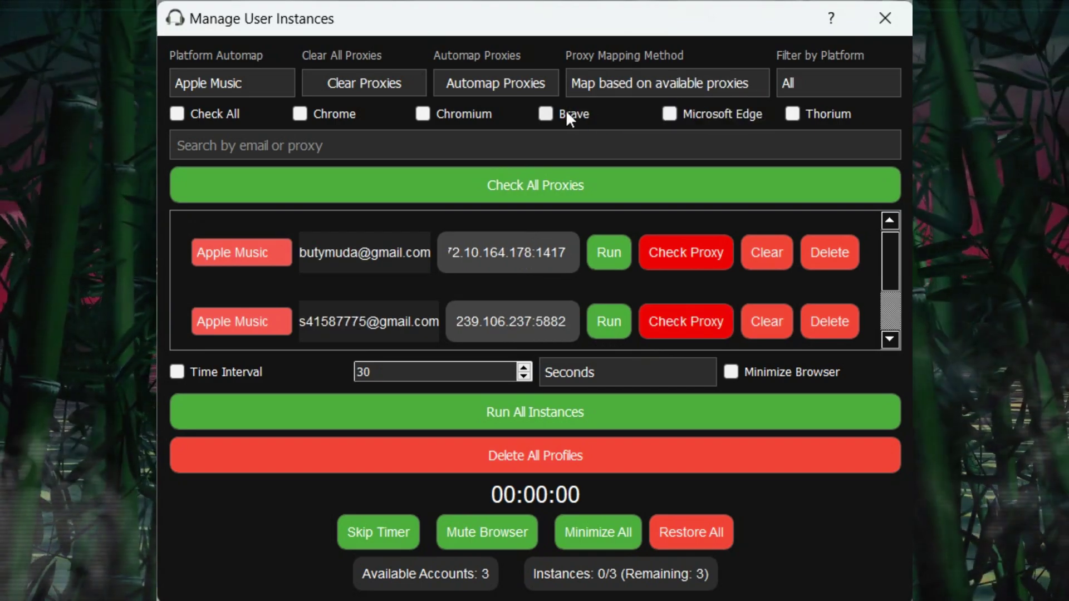
click(583, 79)
click(590, 101)
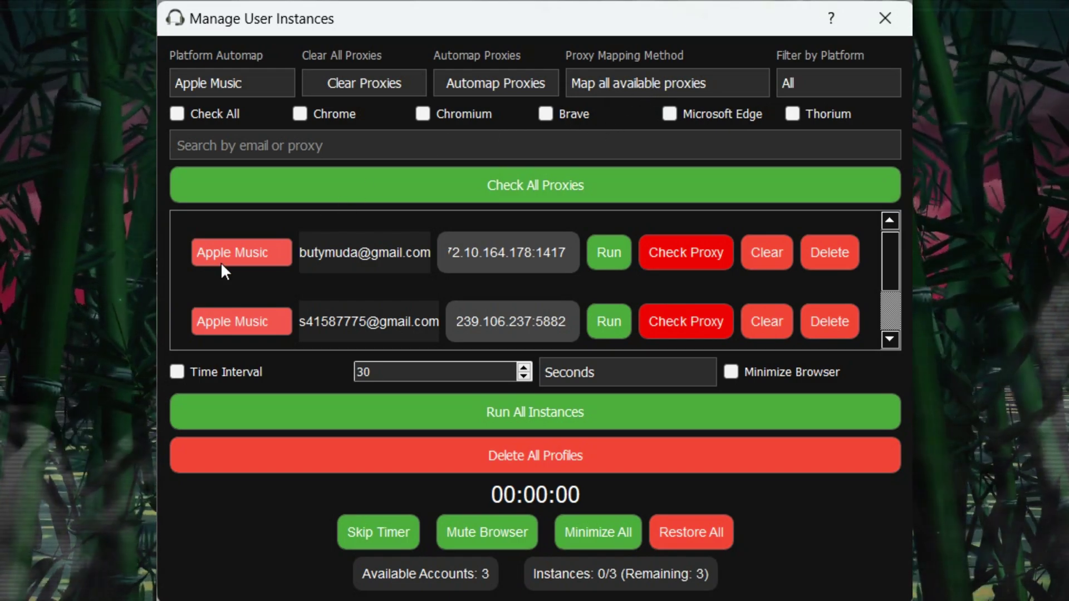
Step: Filter the instance list by platform, alternating between SoundCloud and Spotify
click(838, 84)
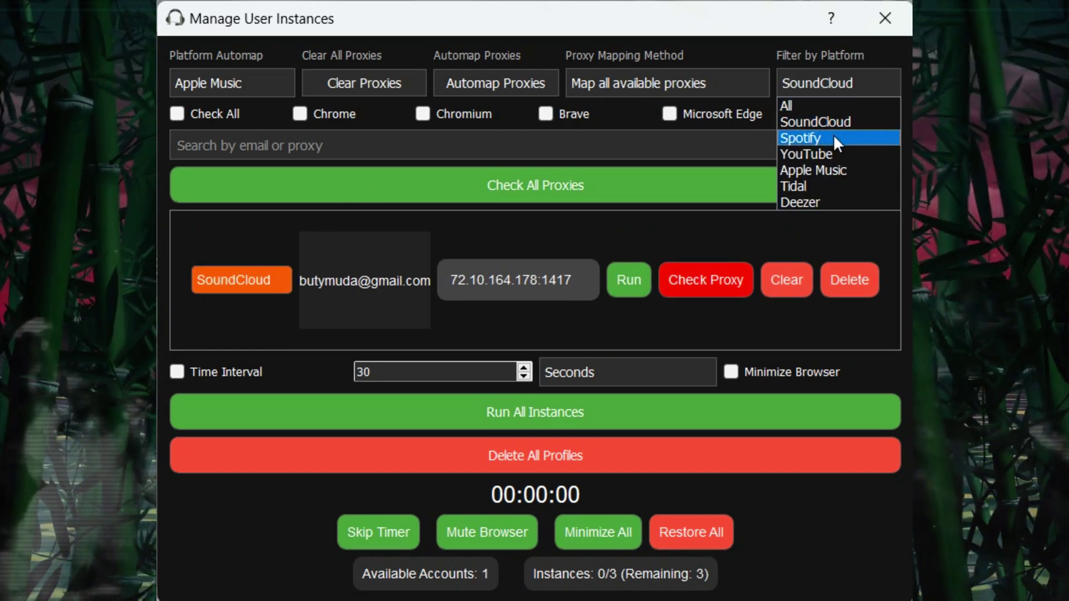
click(834, 137)
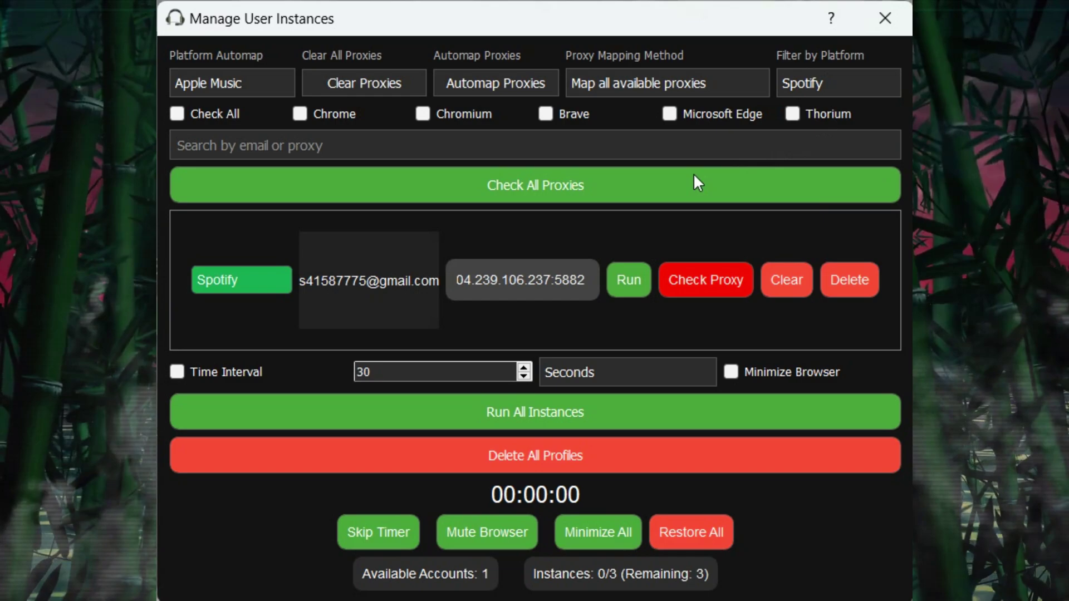
click(816, 88)
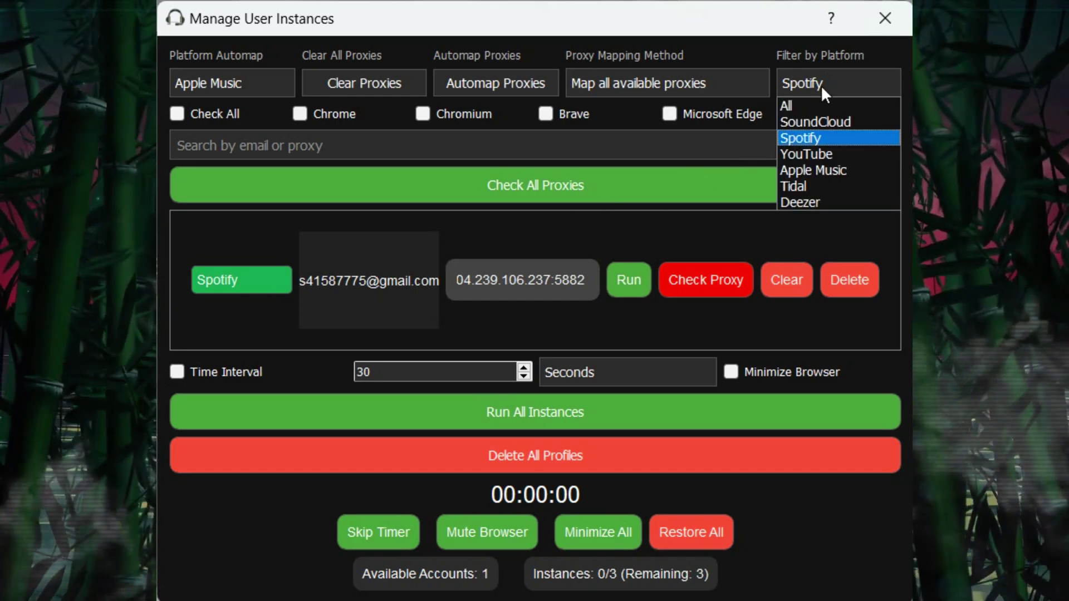
click(806, 118)
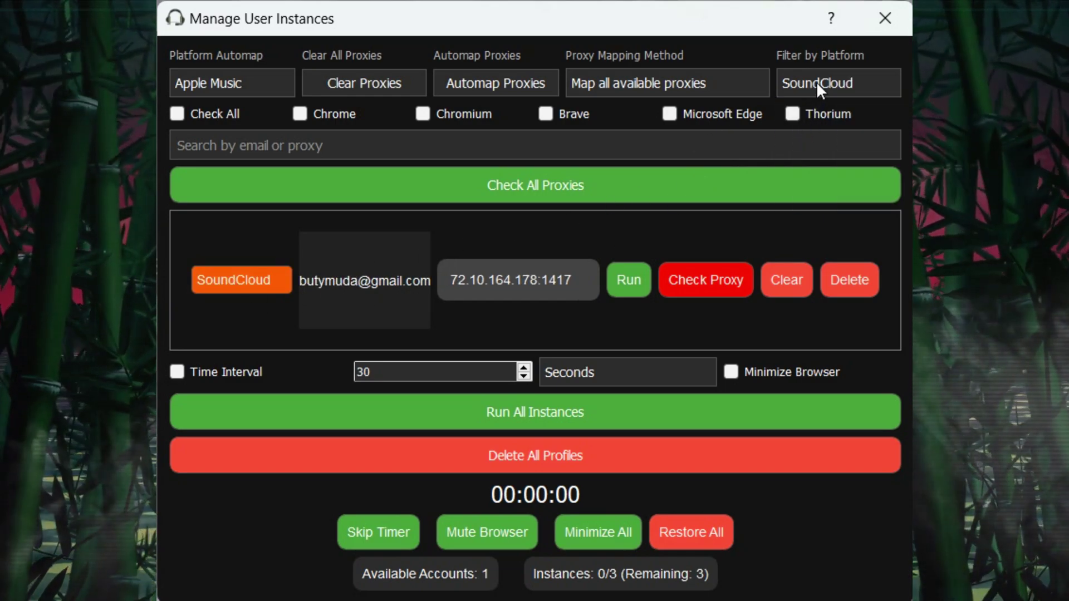
click(817, 83)
click(803, 135)
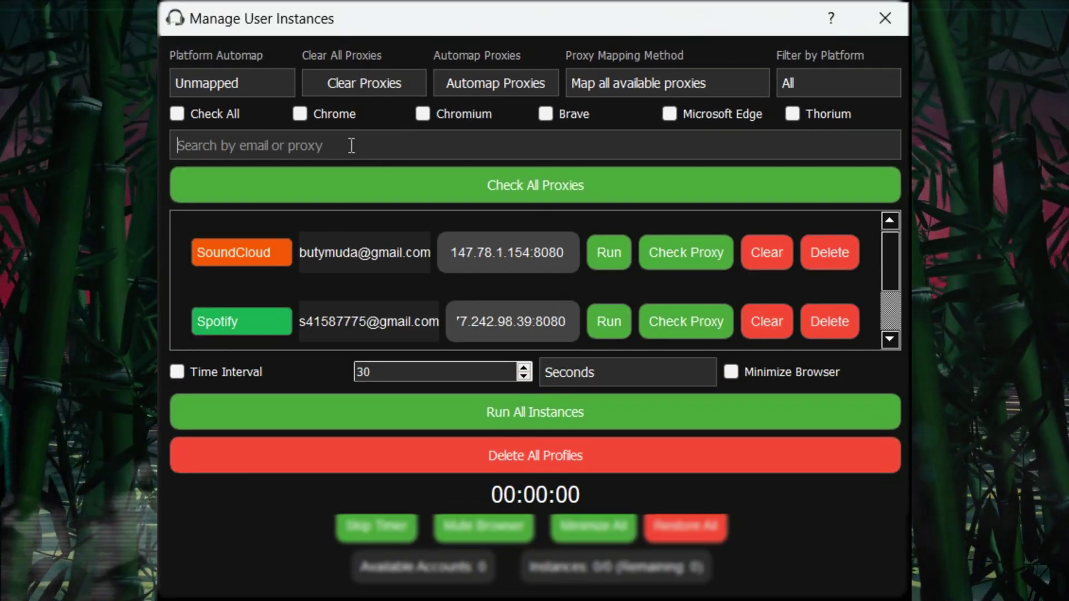
Step: Search the instances by the opening characters of two account e-mails, and clear the search
text(s4)
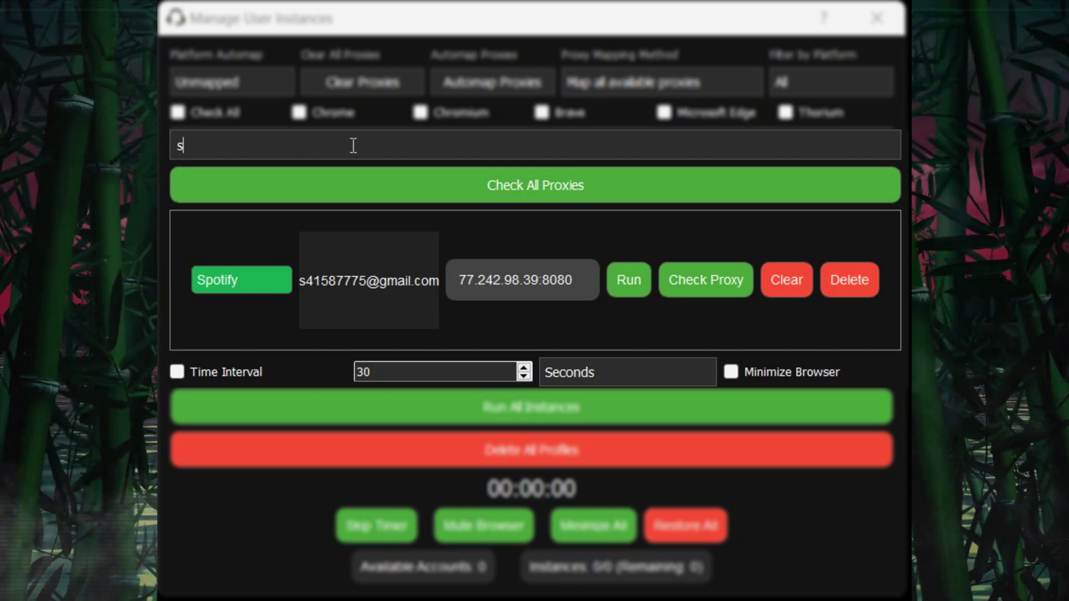
key(BackSpace)
text(but)
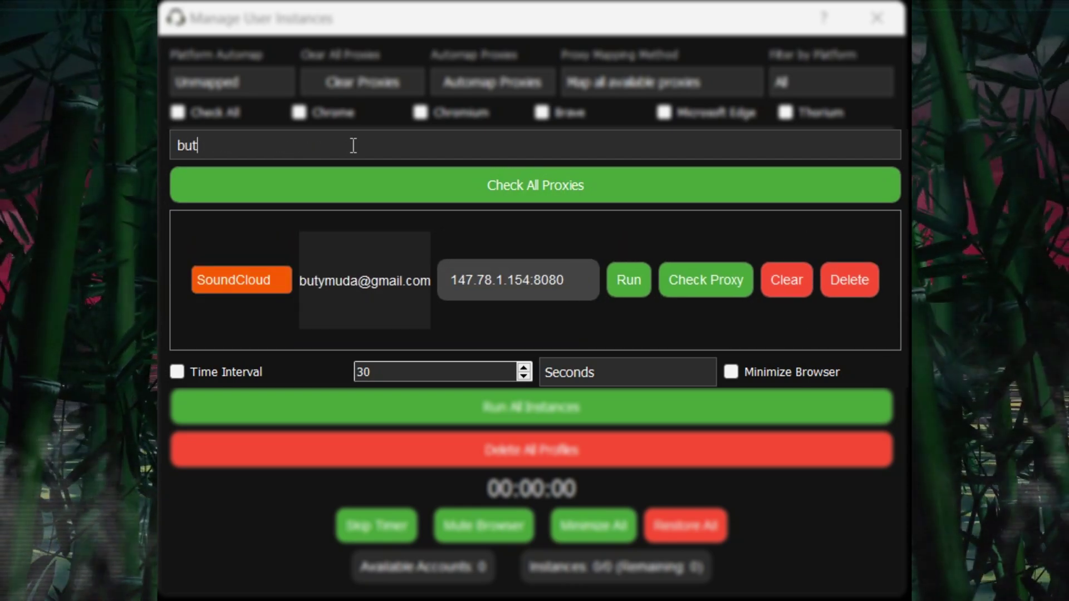
text(y)
key(BackSpace)
key(BackSpace)
key(BackSpace)
key(BackSpace)
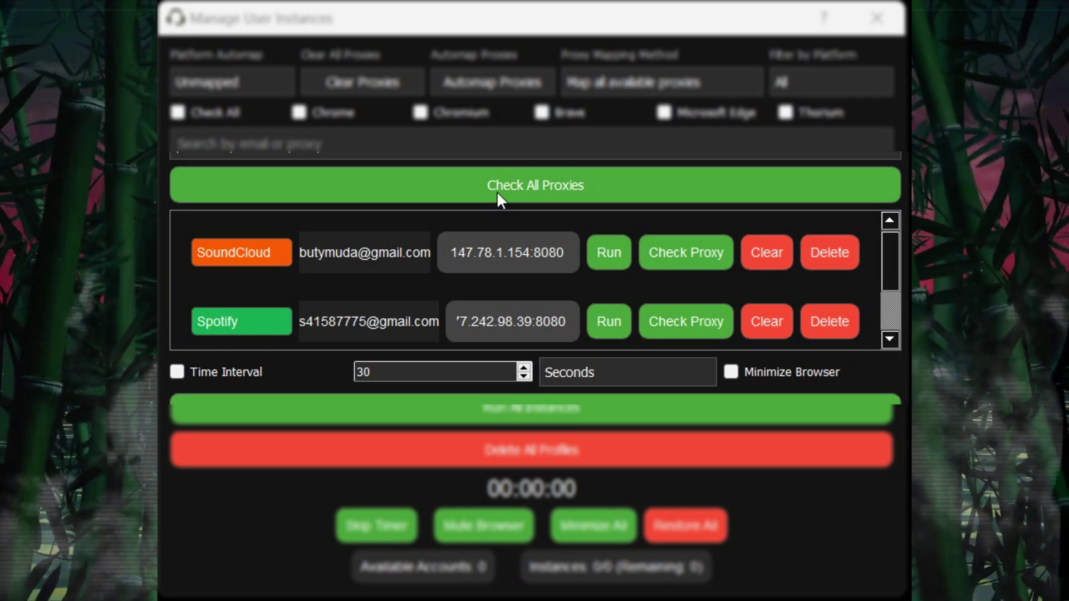
Step: Check all instances' proxies and dismiss the status report for the SoundCloud instance
click(497, 194)
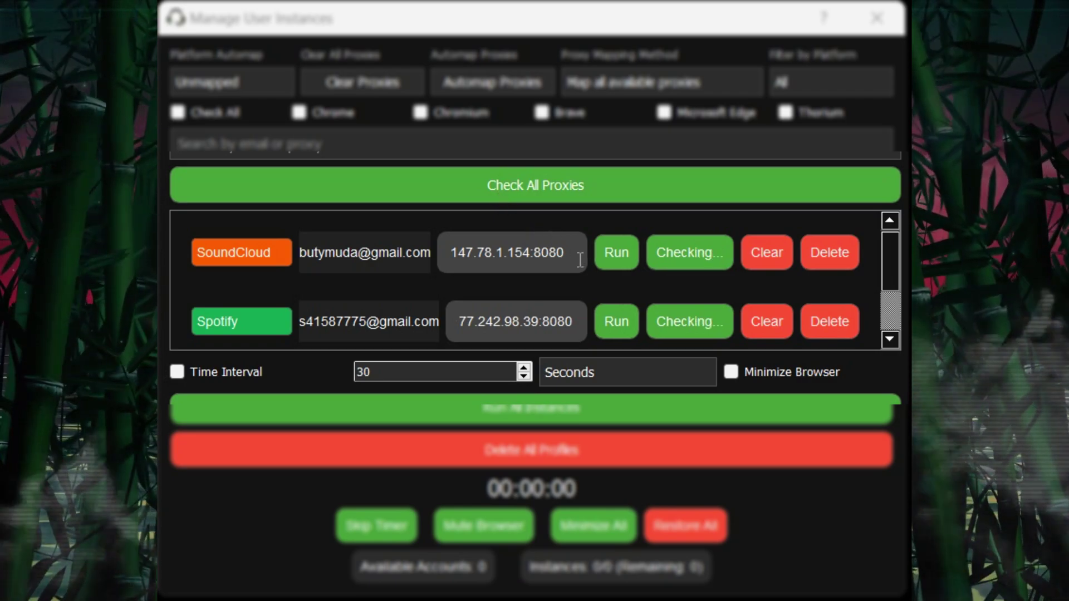
click(667, 251)
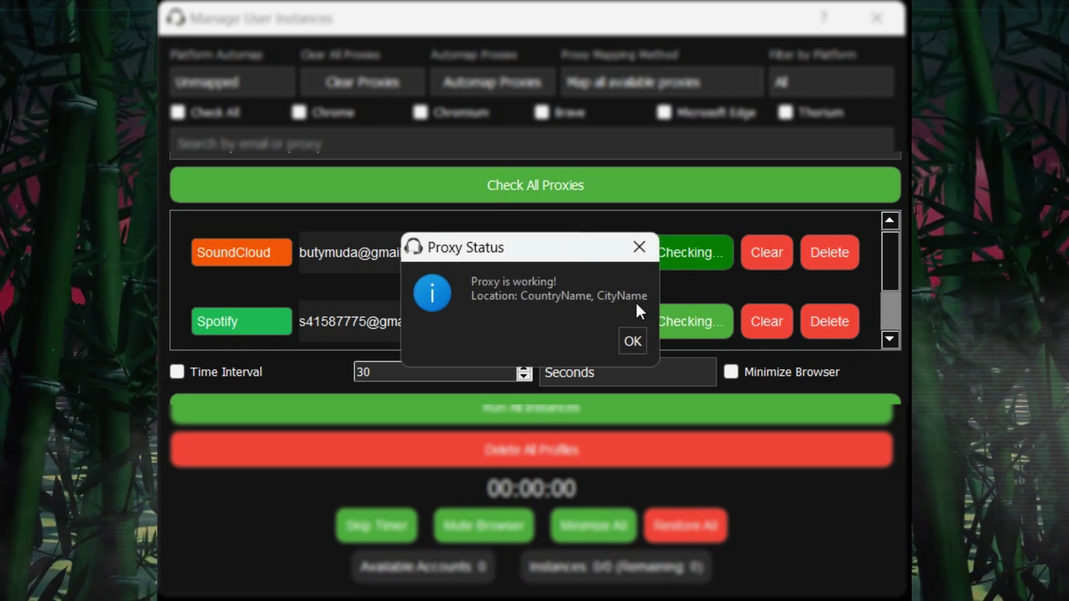
click(624, 341)
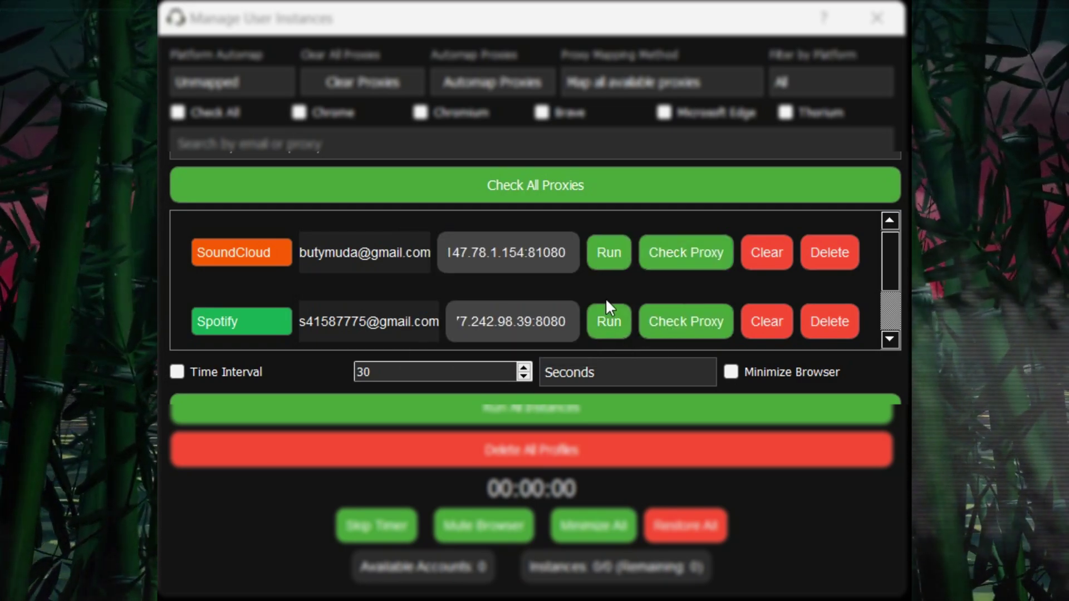
Step: Test the SoundCloud instance's proxy with port 81080, and close the user instance manager
click(672, 262)
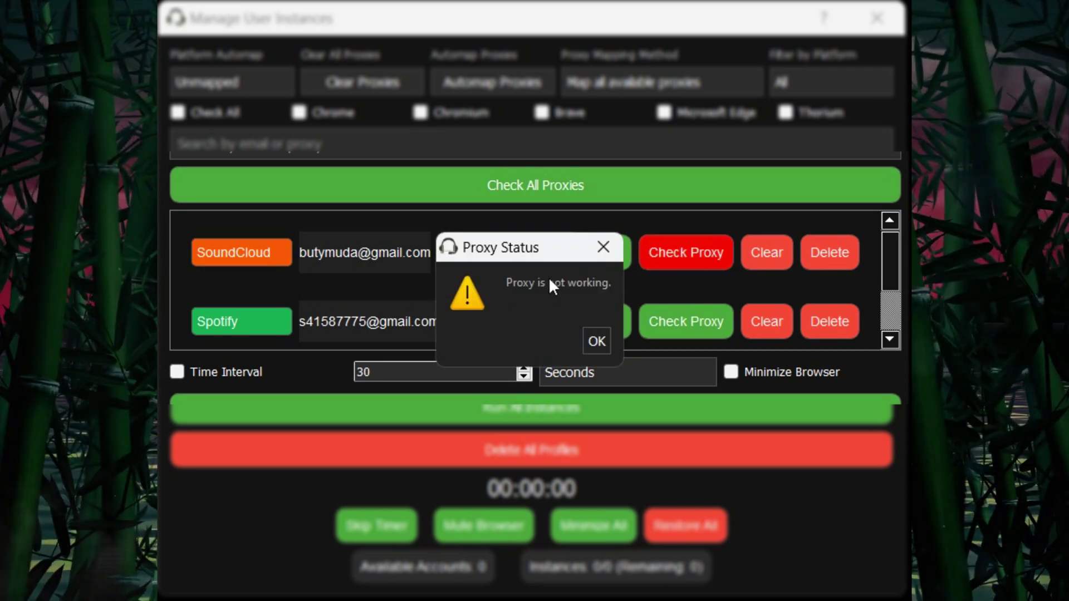
click(595, 345)
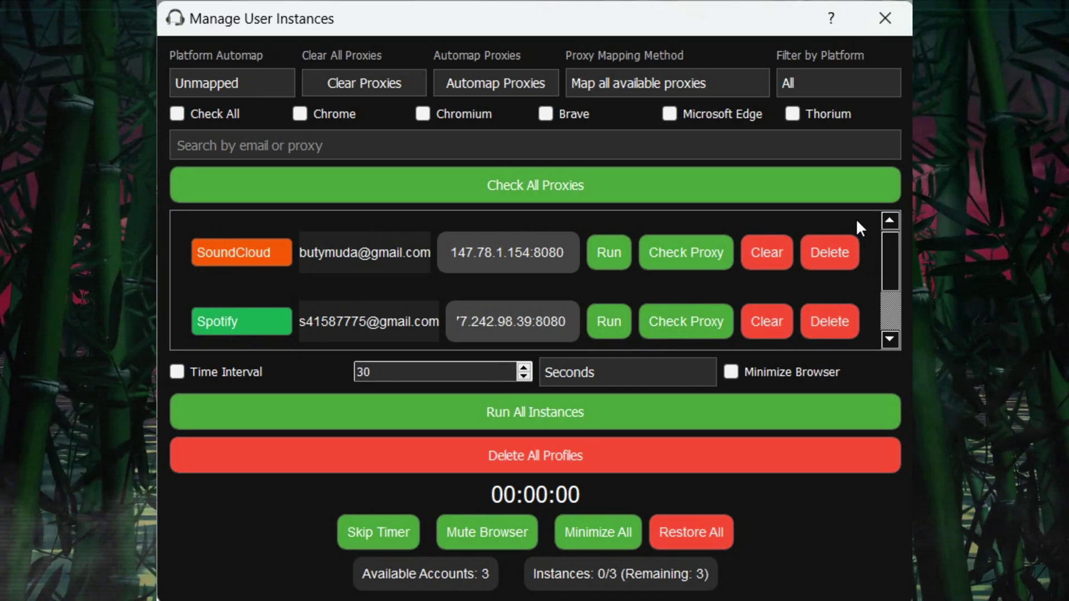
click(887, 32)
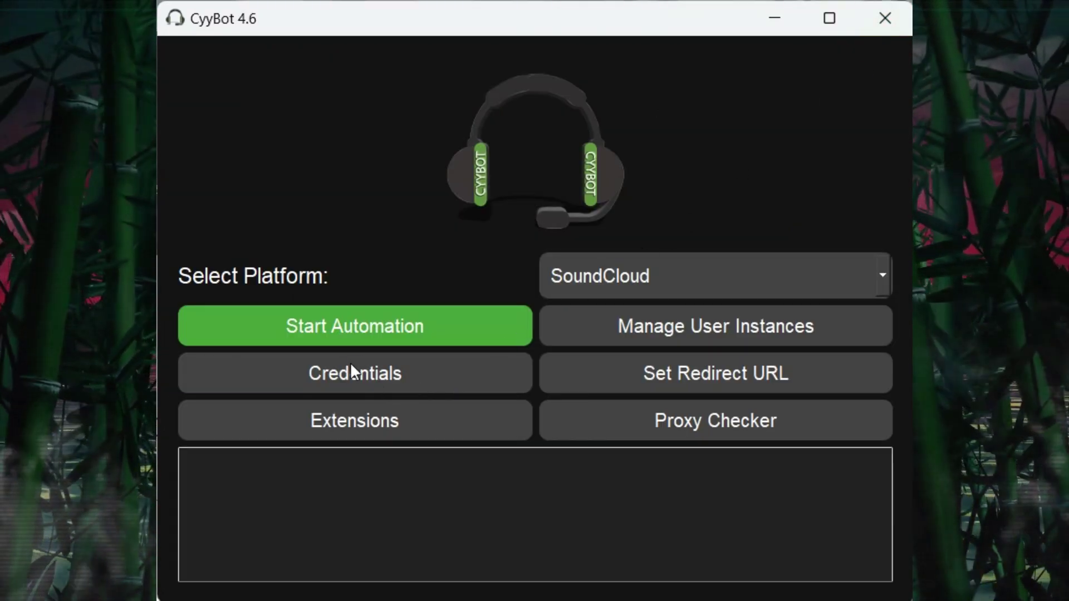
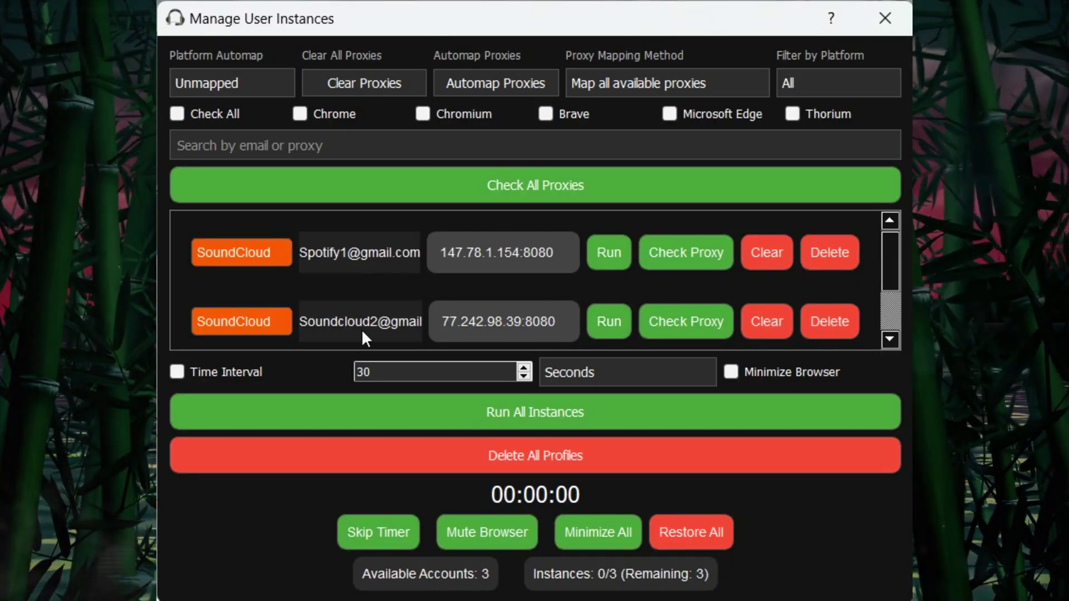
Step: Assign the first account's instance to Spotify and the third account's instance to Deezer
click(262, 258)
scroll(247, 303, down, 1)
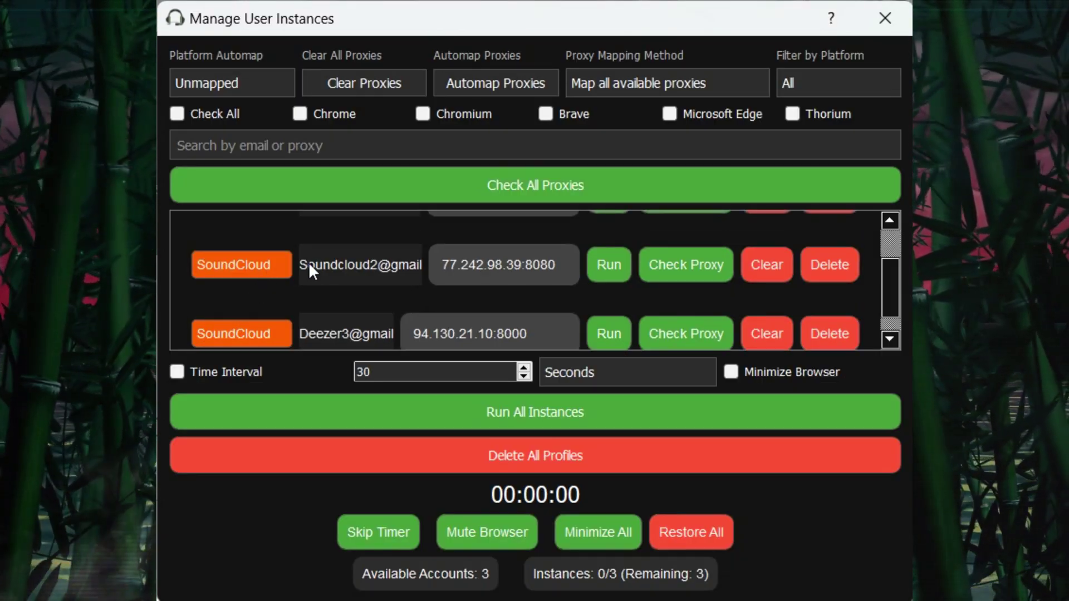
click(276, 332)
click(241, 443)
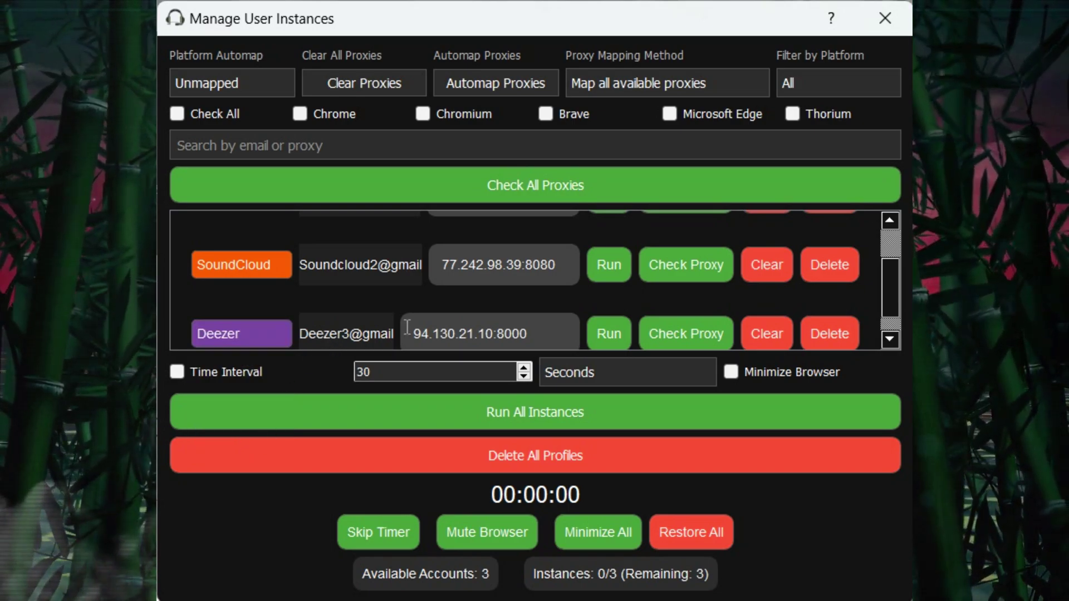
scroll(293, 262, up, 1)
scroll(358, 321, down, 1)
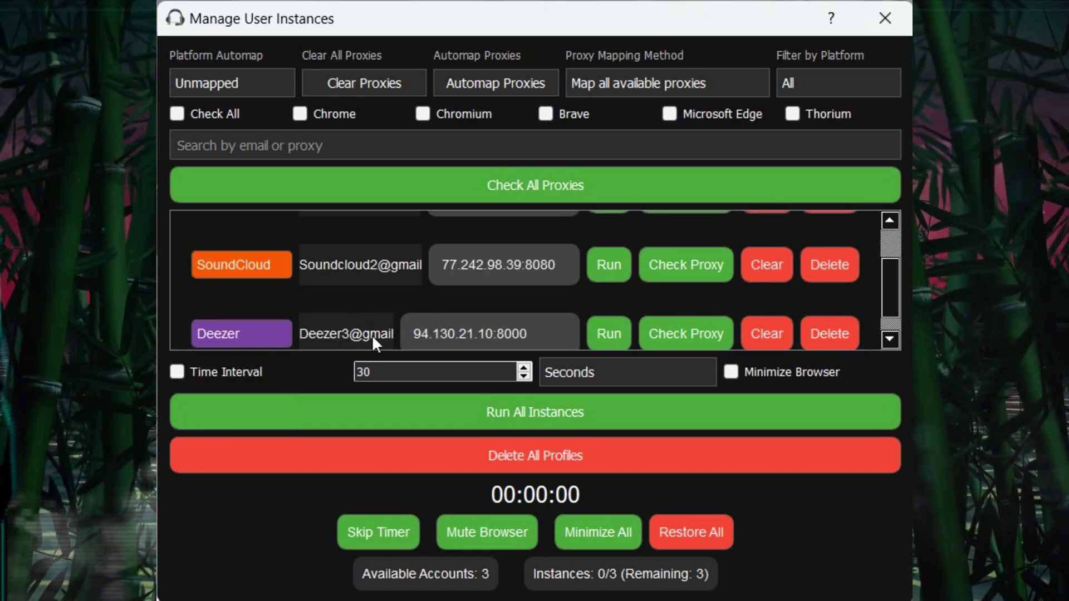
scroll(796, 303, up, 1)
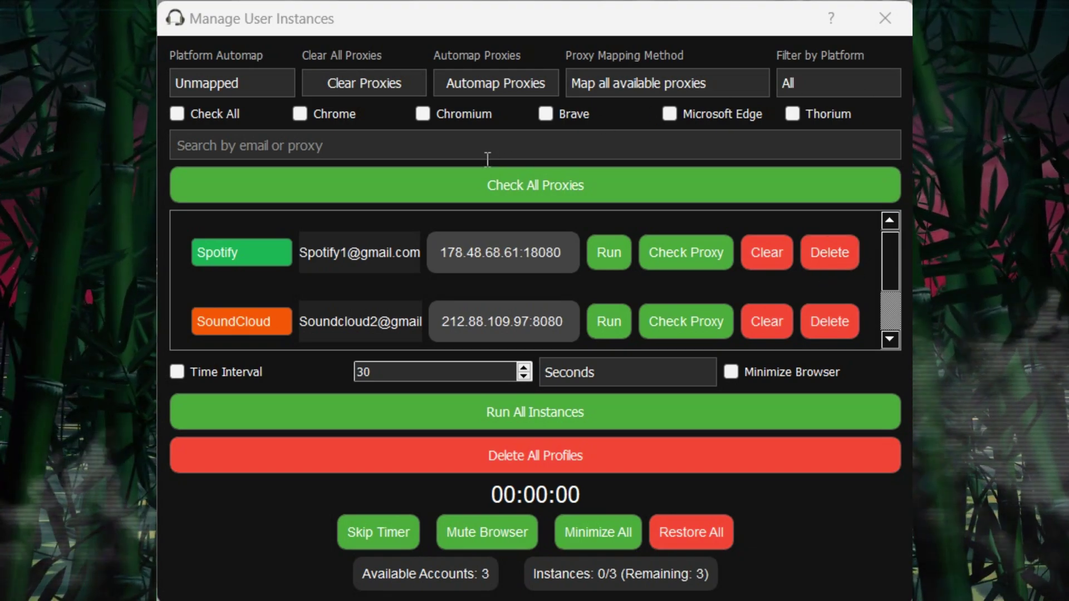
Step: Choose Chrome as the browser and run the Spotify instance
click(322, 114)
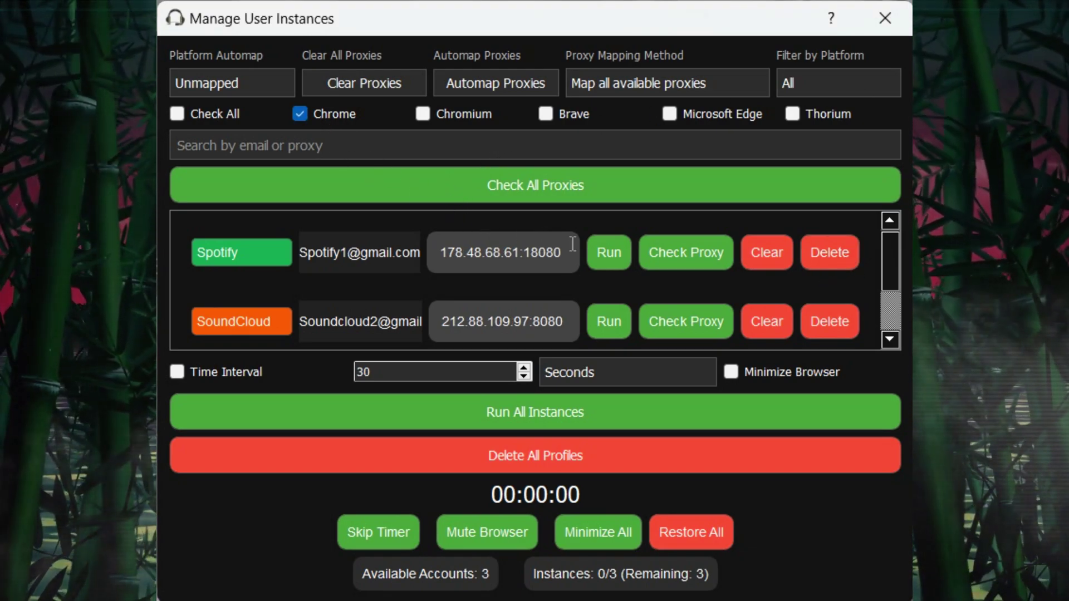
click(609, 253)
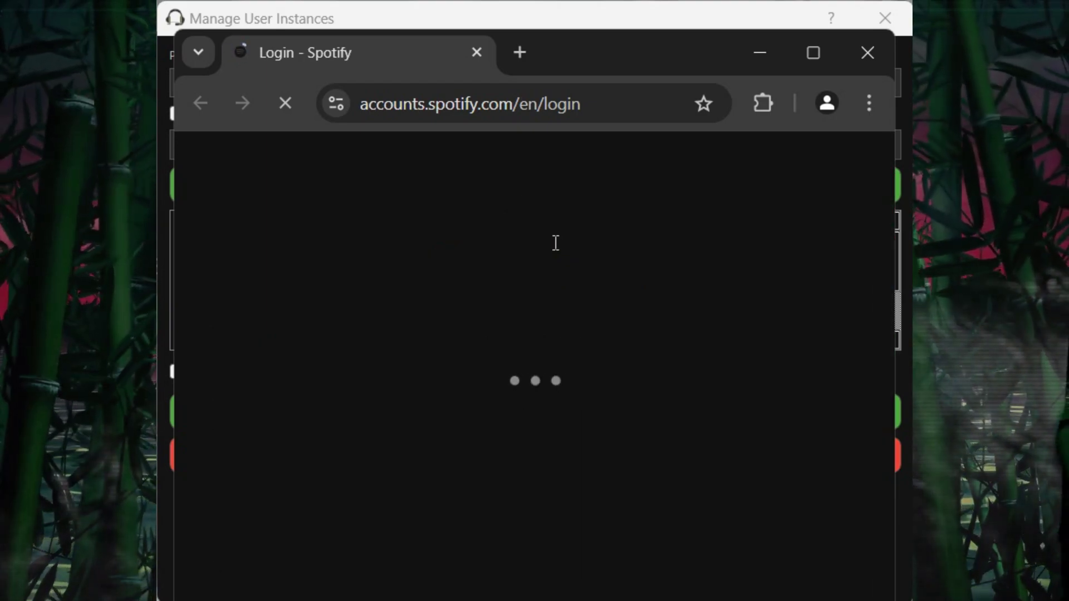
Step: Open whoer.net in a new browser tab to check the IP address used by the Spotify instance
scroll(556, 243, down, 3)
click(554, 242)
text(Spot)
click(516, 55)
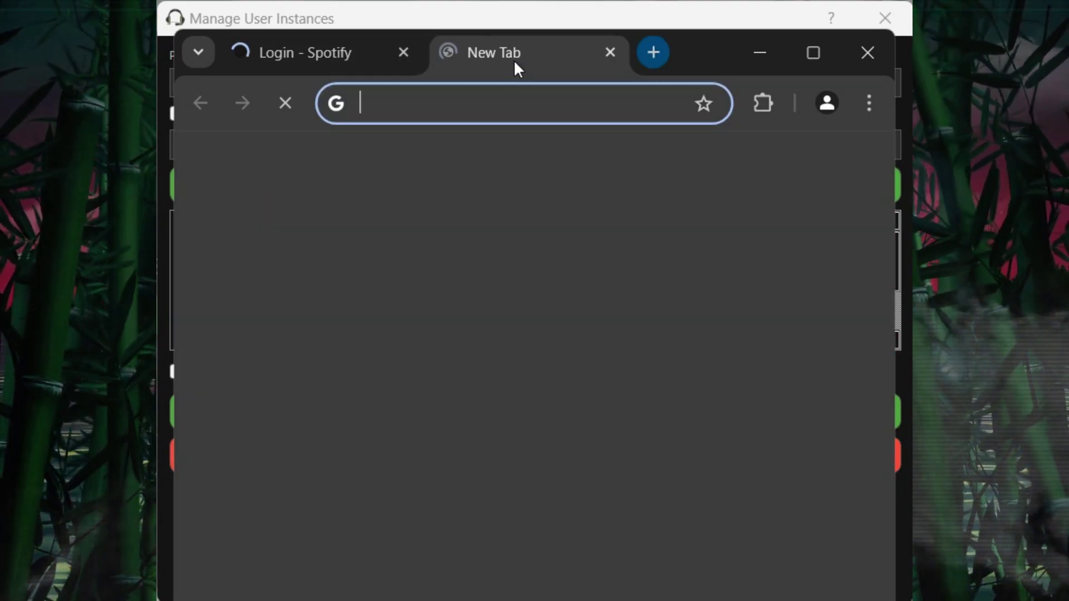
text(whoer.net)
key(Return)
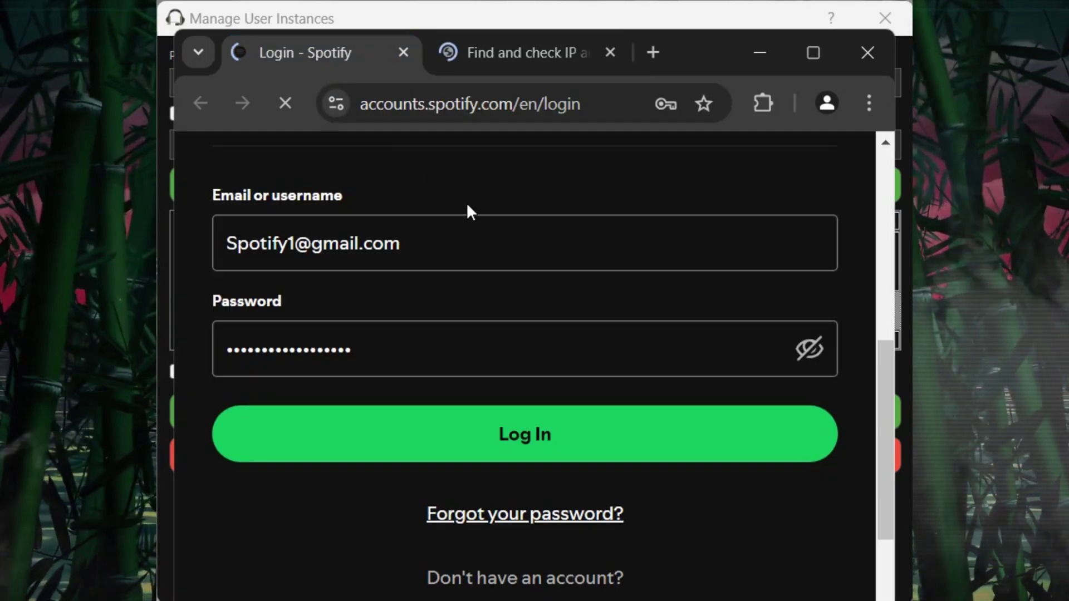
click(499, 53)
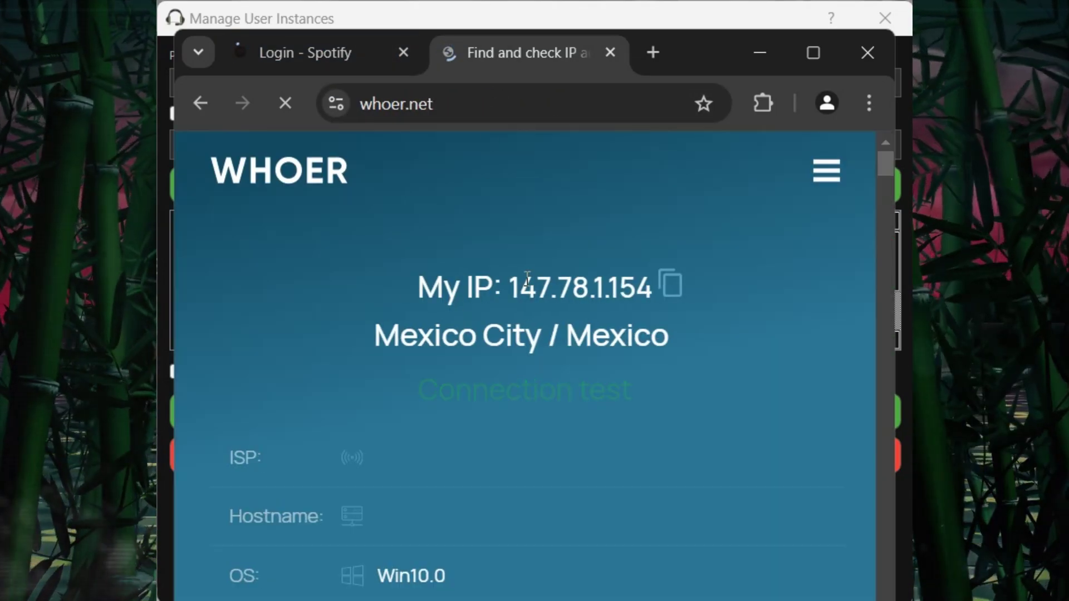
Step: Clear the Spotify instance's proxy in the user instance manager and enter 77.242.98.39:8080 for it
click(767, 255)
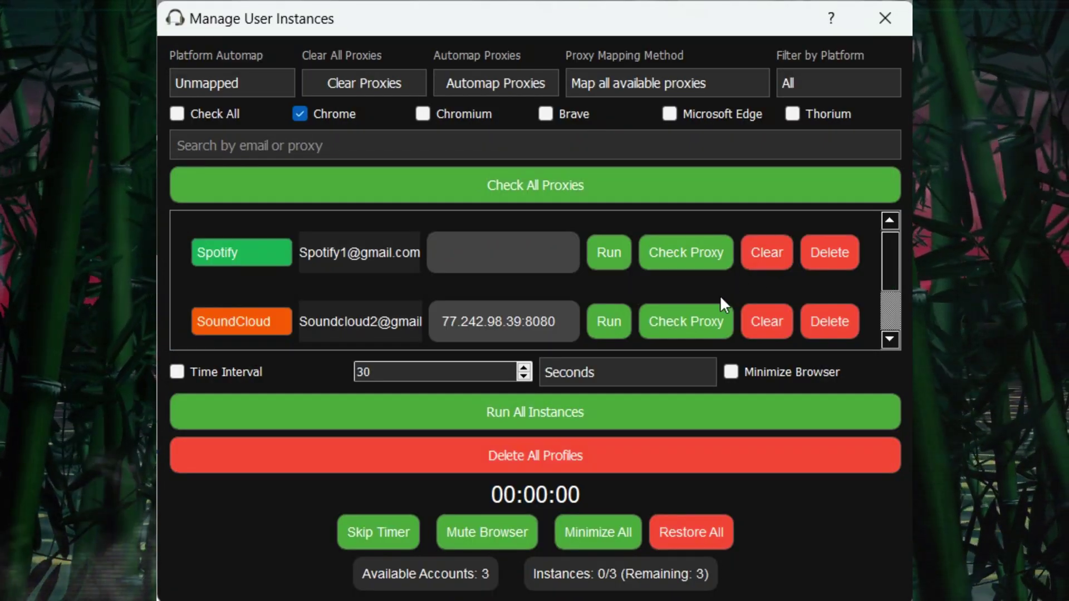
click(497, 251)
text(77.242.98.39:8080)
Step: Replace the Spotify instance's proxy entry with the text "temporary proxy"
key(ctrl+a)
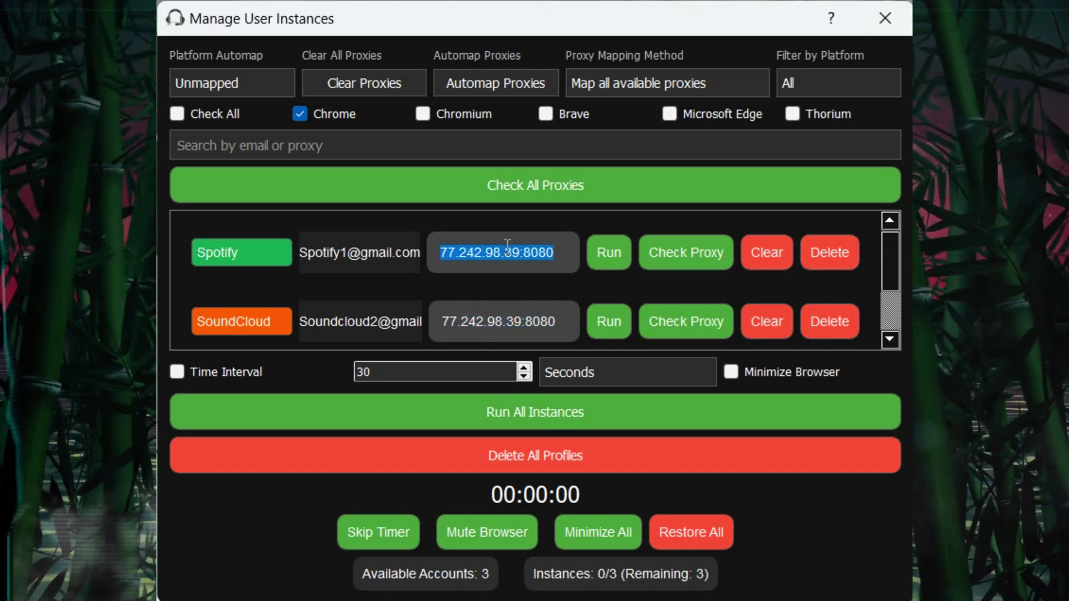
text(temporar)
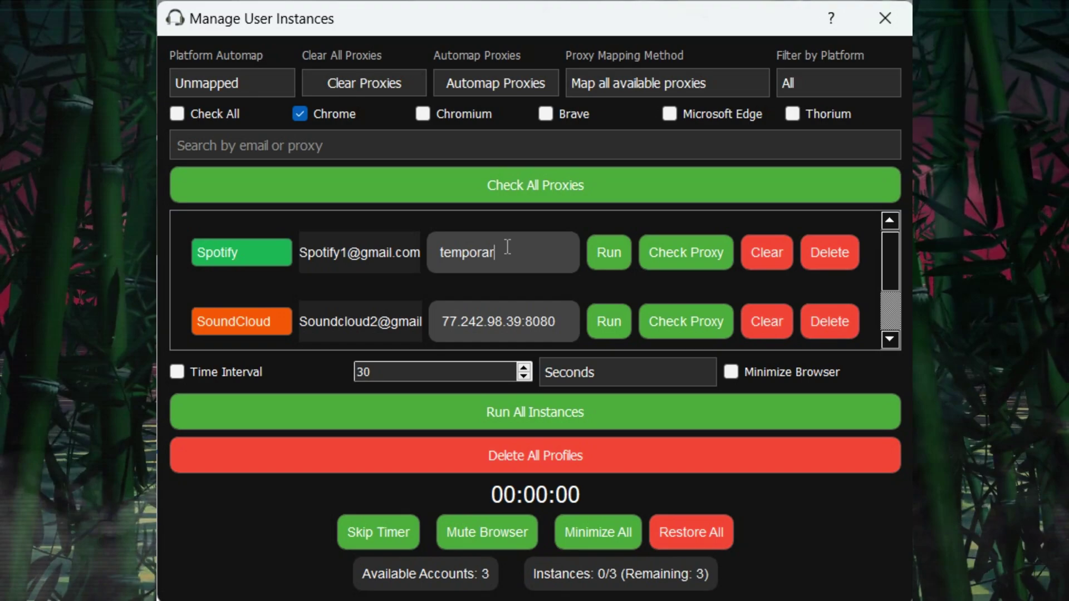
text(y proxy)
key(ctrl+a)
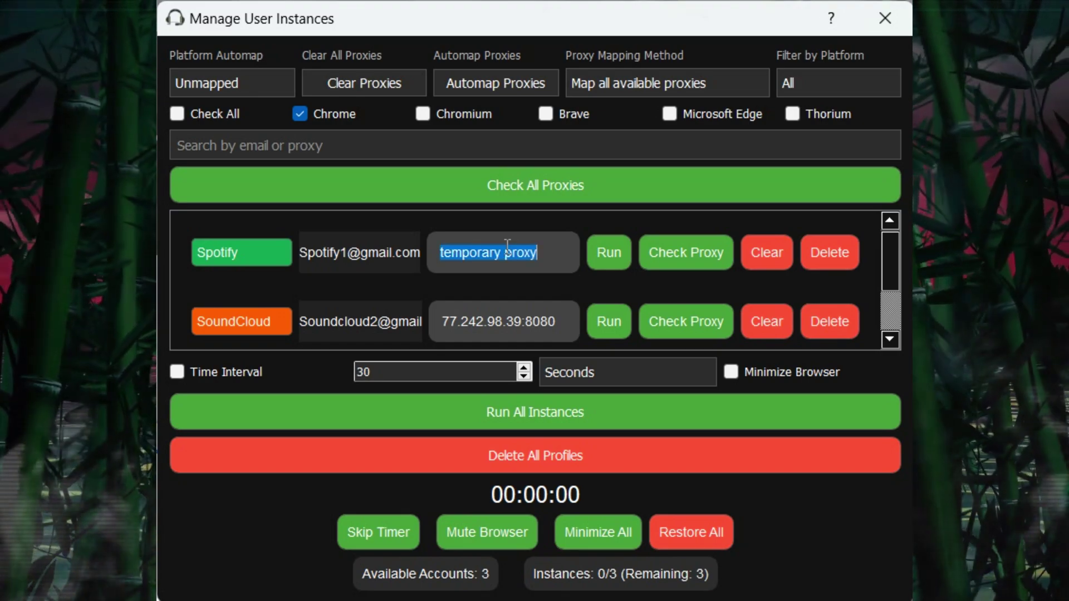
key(shift+Left)
key(Return)
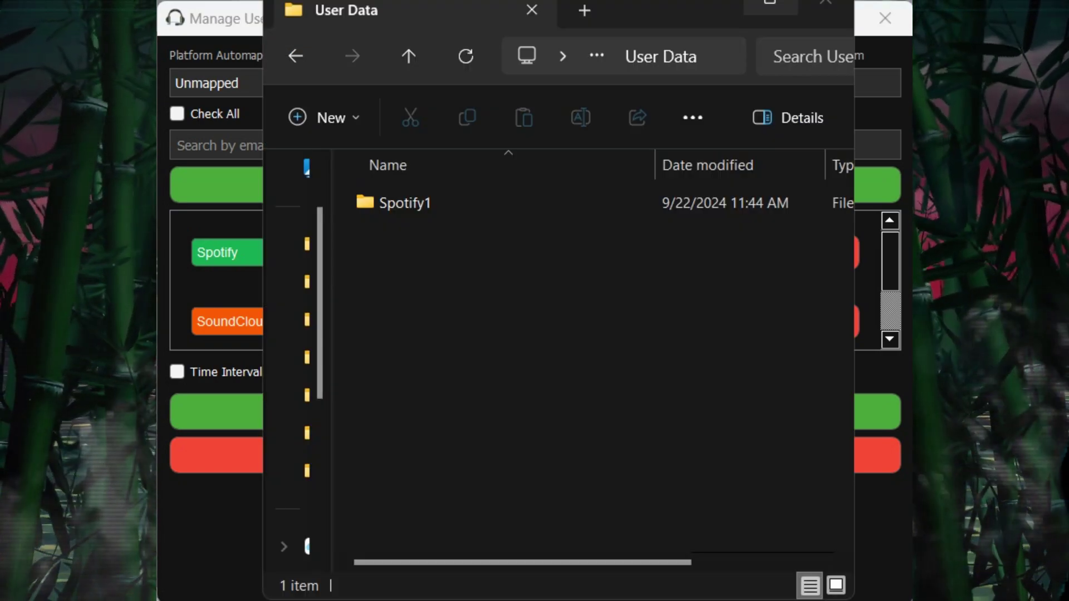
Step: Examine the Spotify1 profile folder in the User Data folder, and return to the user instance manager
click(423, 213)
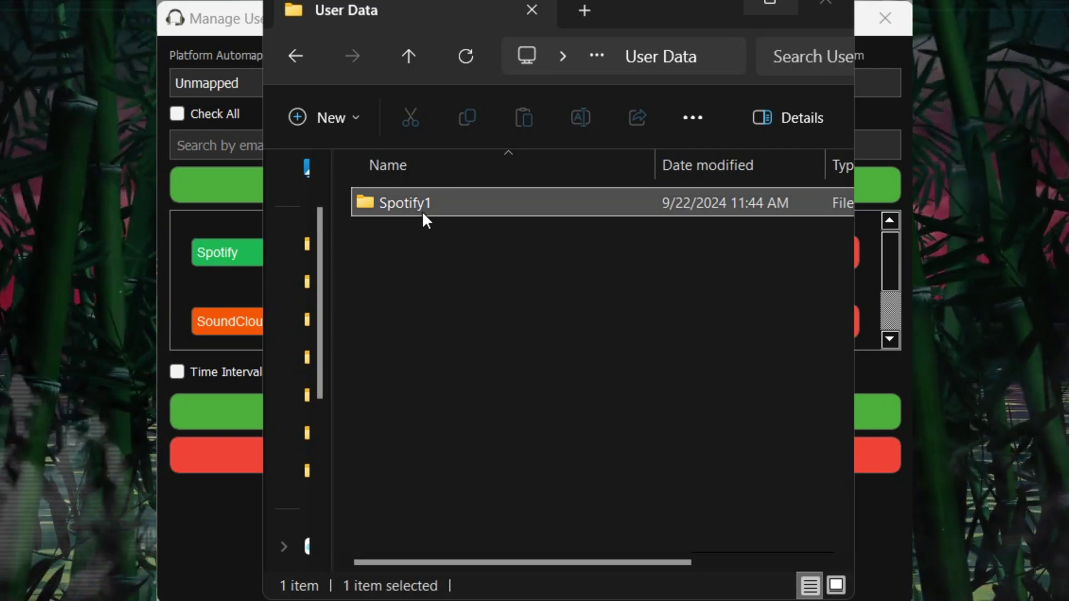
drag(432, 346, 392, 189)
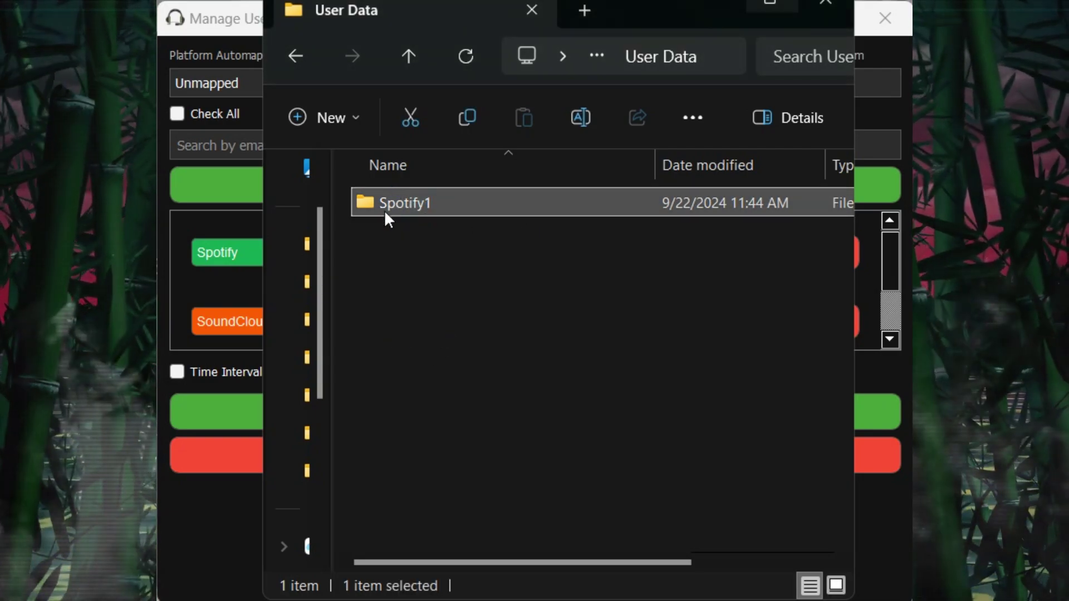
click(402, 261)
click(177, 229)
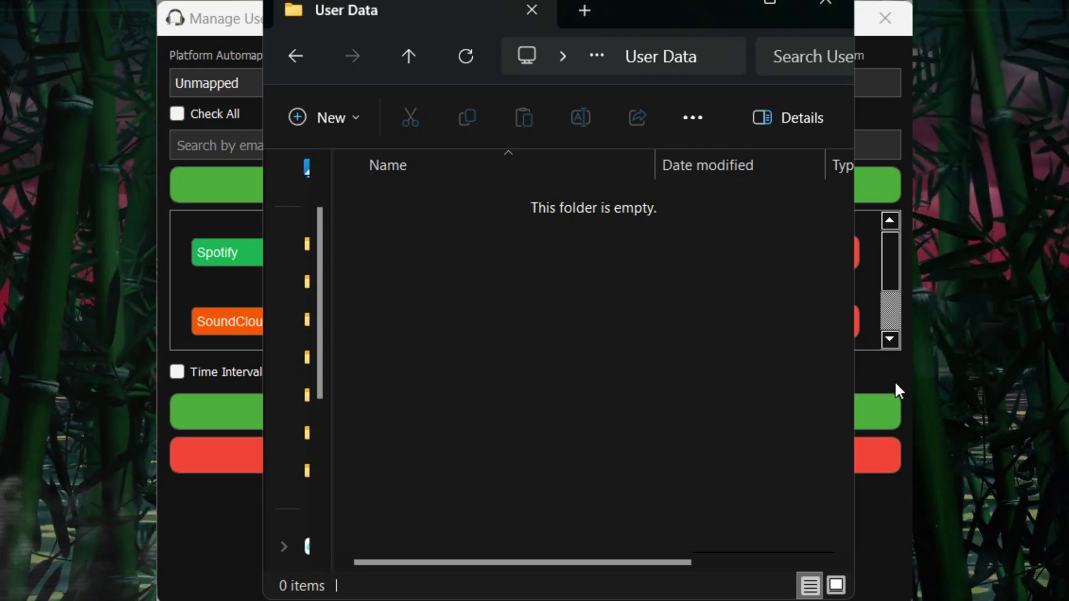
click(895, 385)
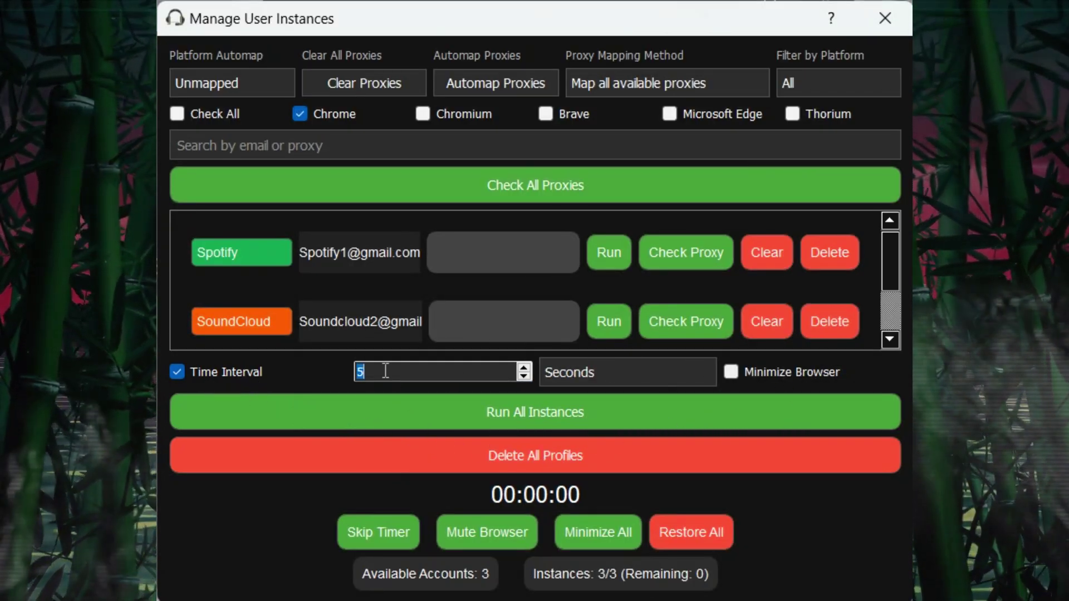
Step: Set the time interval to 10 seconds and run all instances
click(655, 373)
click(613, 412)
text(10)
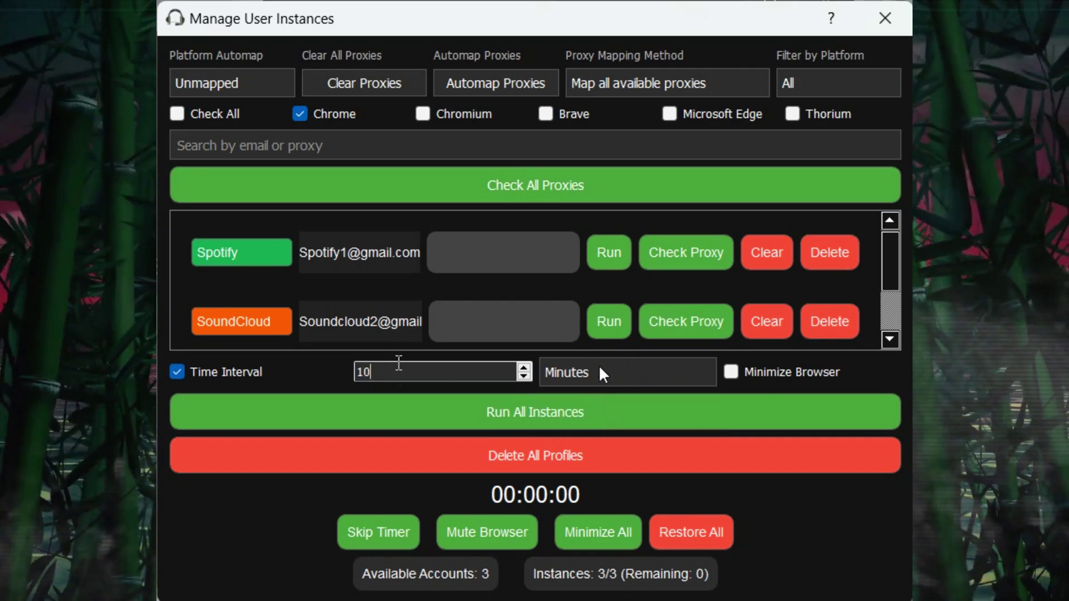
click(600, 372)
click(591, 429)
click(417, 419)
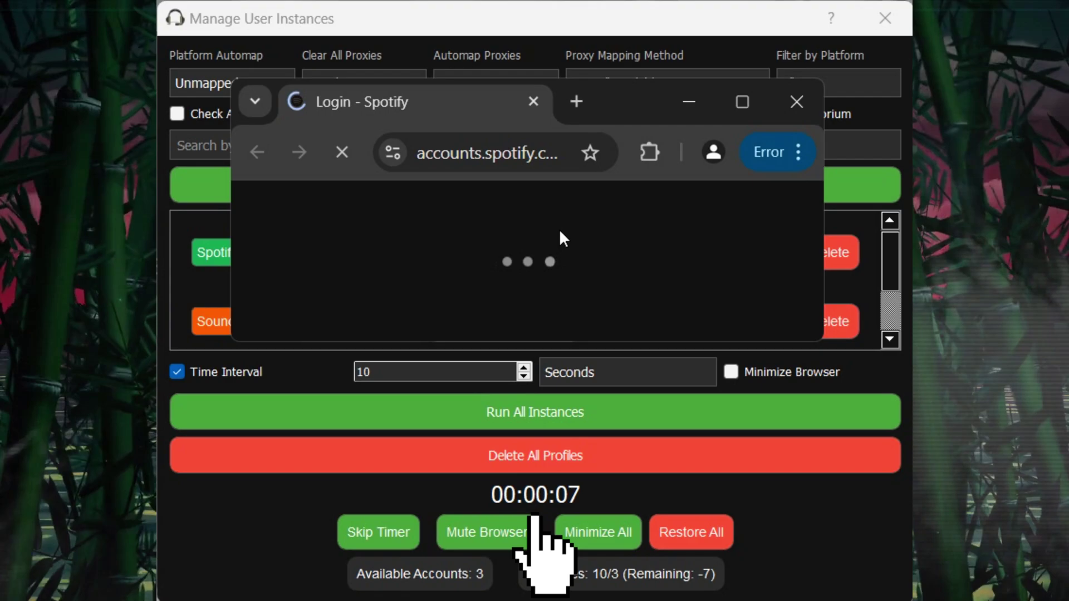
Step: Run all instances with a 15-second time interval and browser minimizing enabled
scroll(559, 250, down, 5)
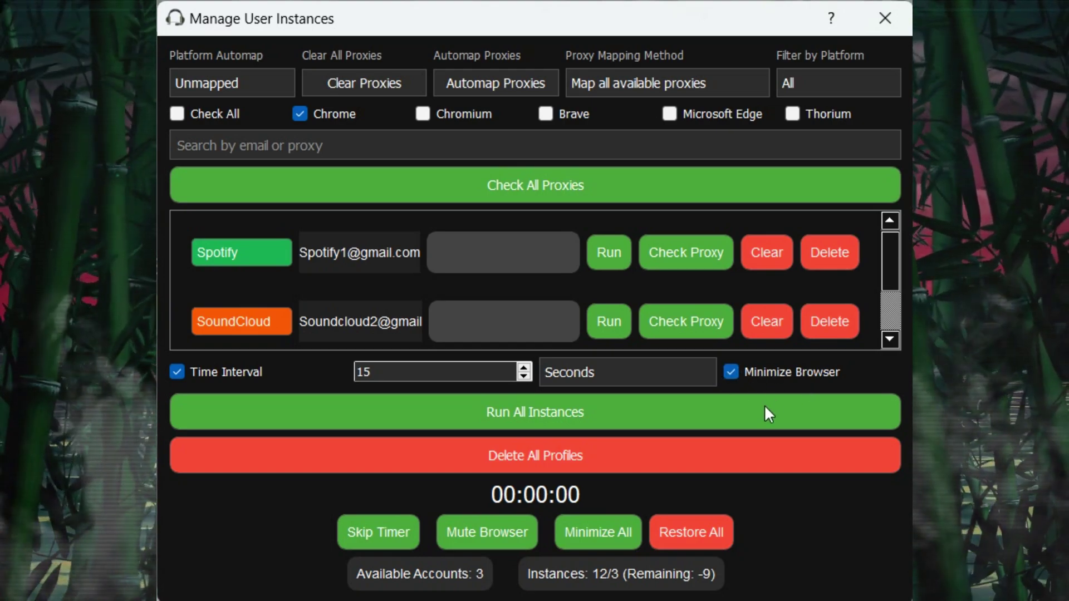
click(765, 407)
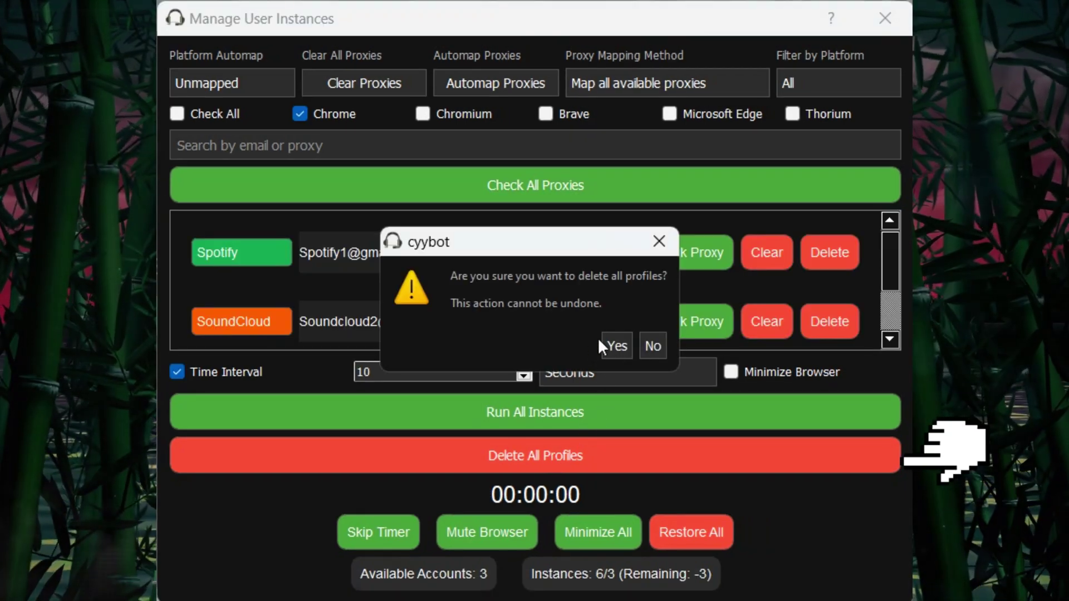
Step: Confirm the deletion of all profiles and dismiss the success message
click(611, 343)
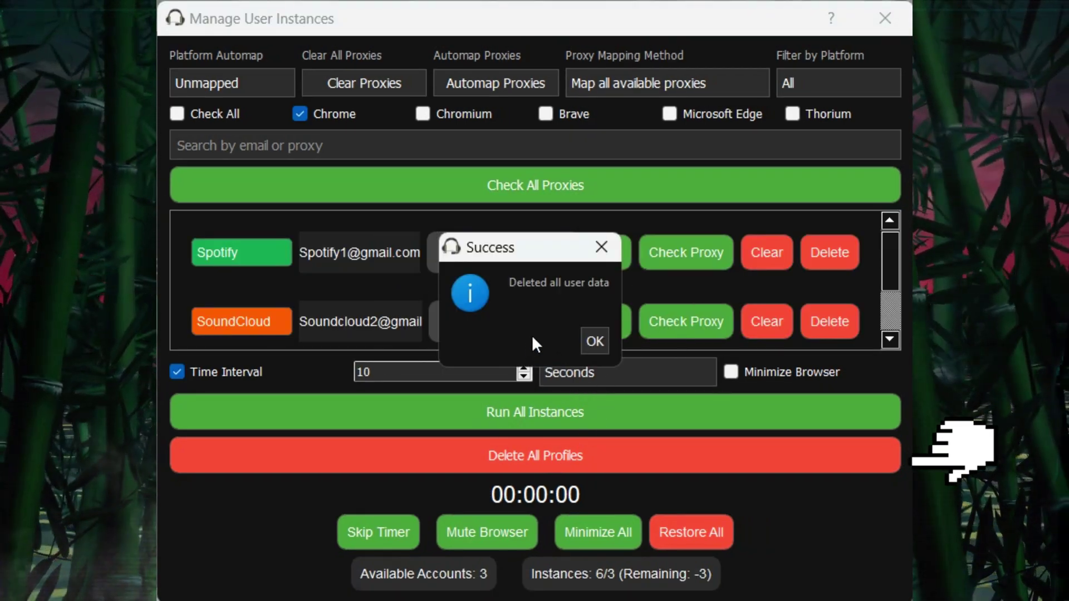
click(593, 341)
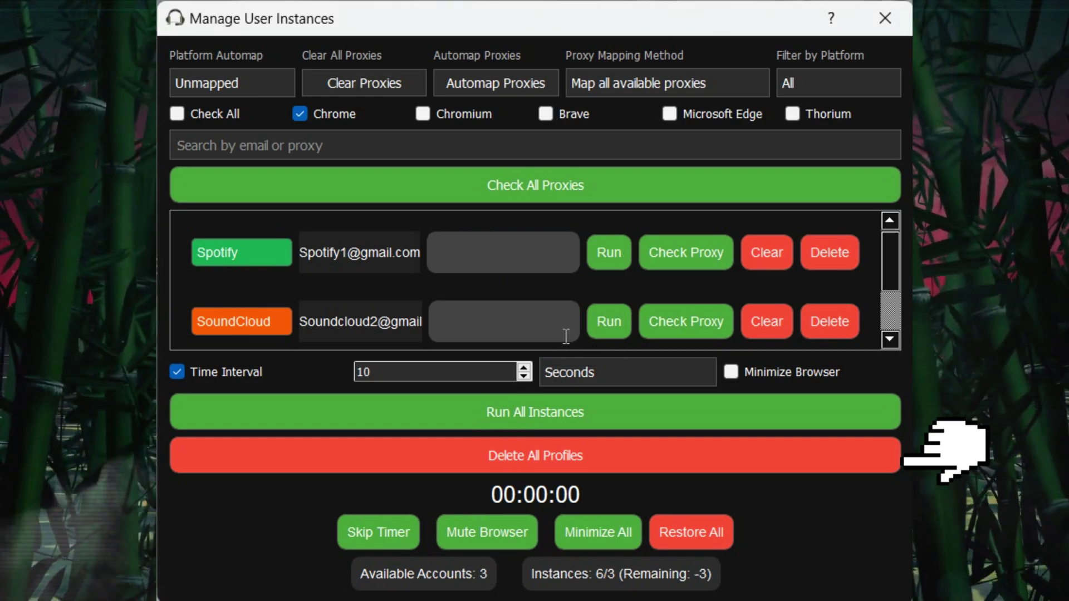
Step: Run all instances, skip the waiting timer between launches, and dismiss the completion message
click(370, 413)
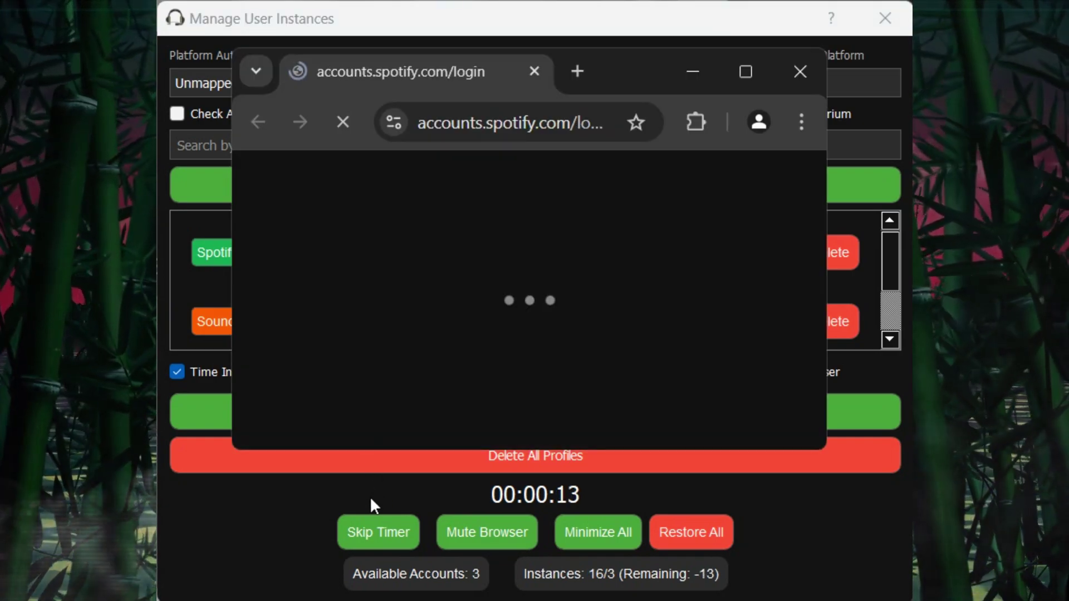
click(375, 532)
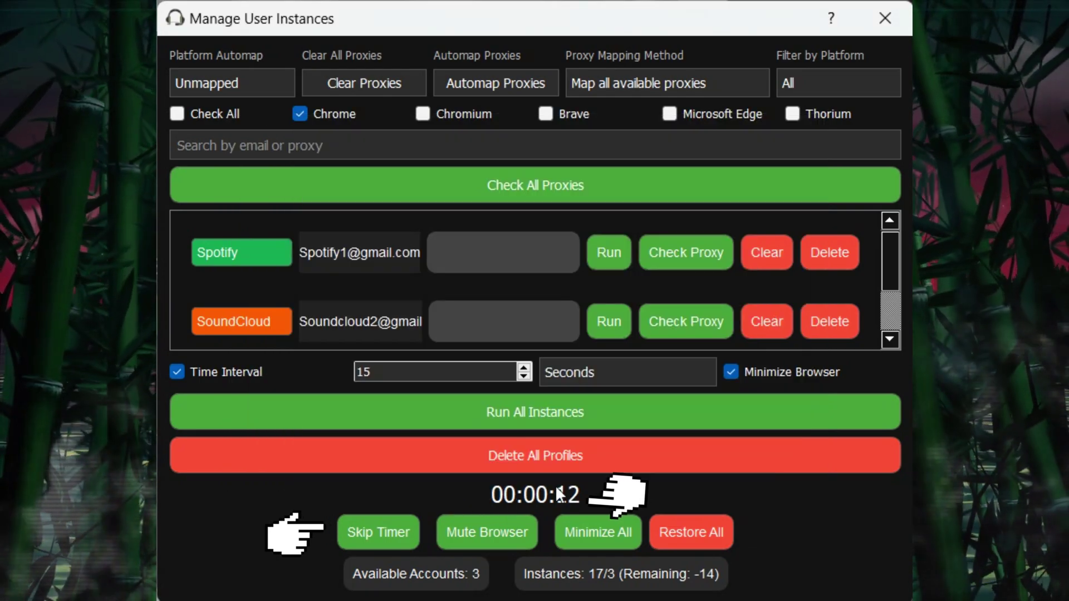
click(399, 529)
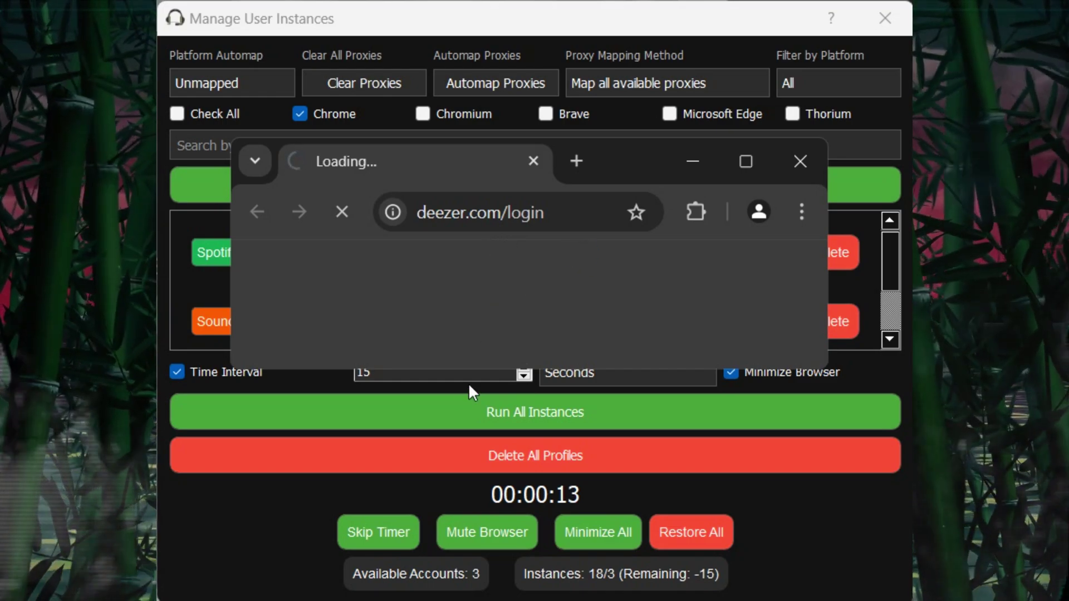
click(390, 528)
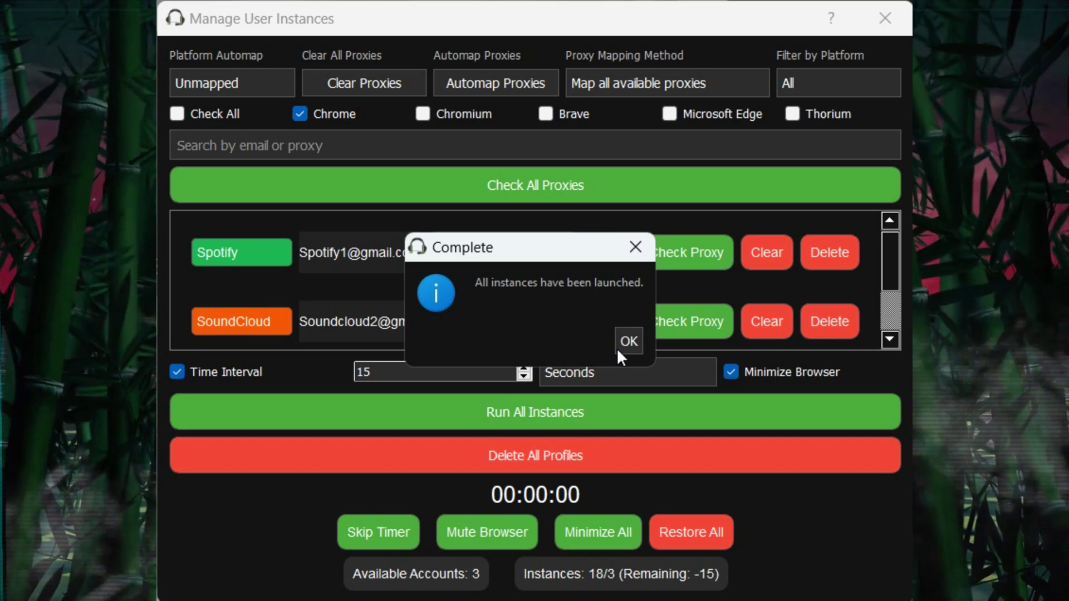
click(629, 354)
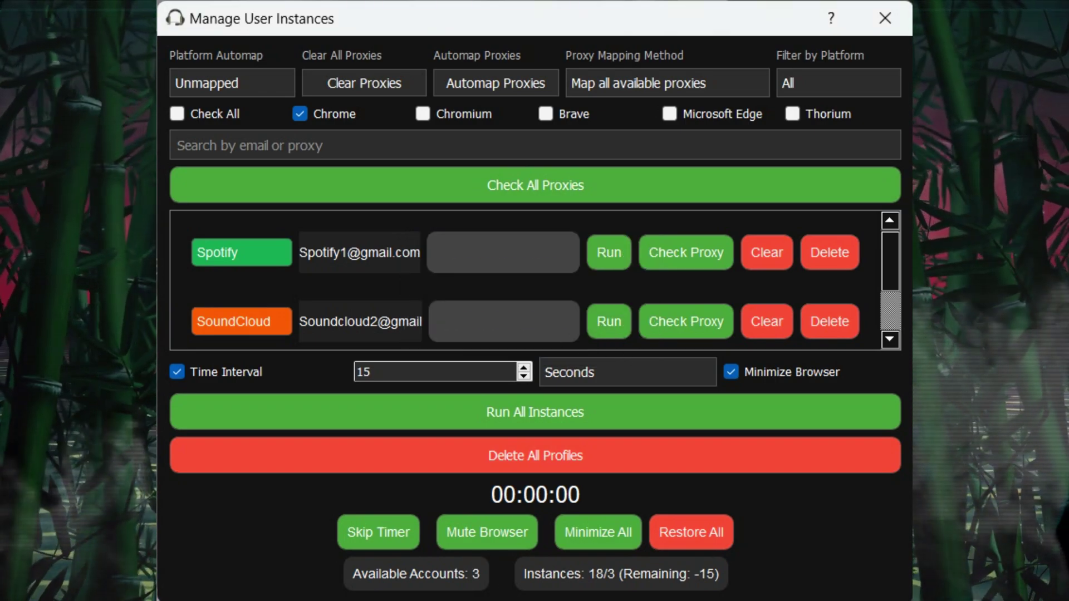
Step: Mute the browsers, try minimizing and restoring all instance windows, and leave them all minimized
click(489, 538)
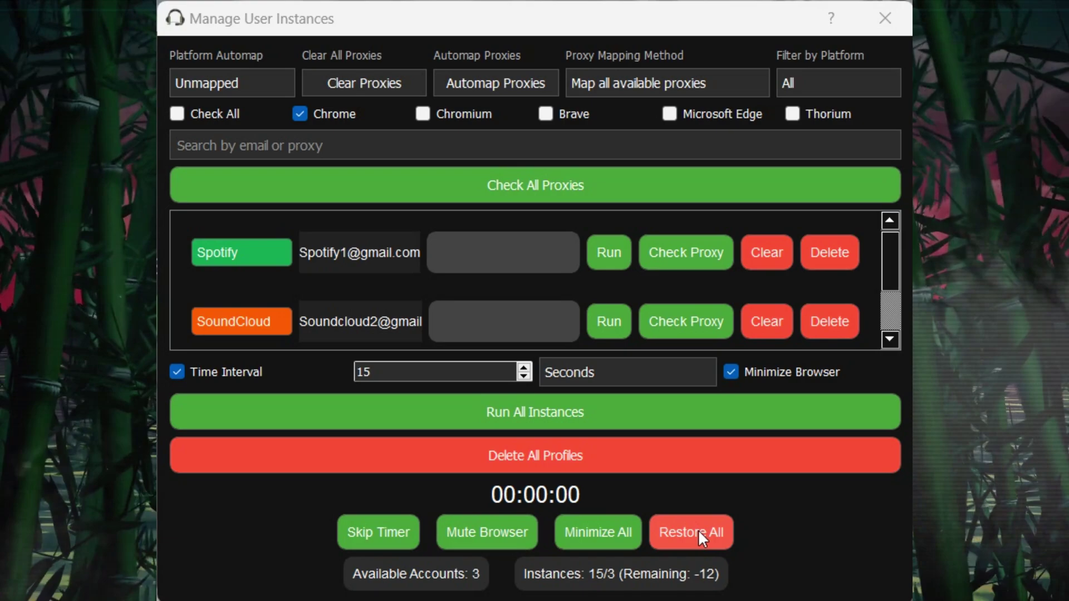
click(684, 546)
click(596, 532)
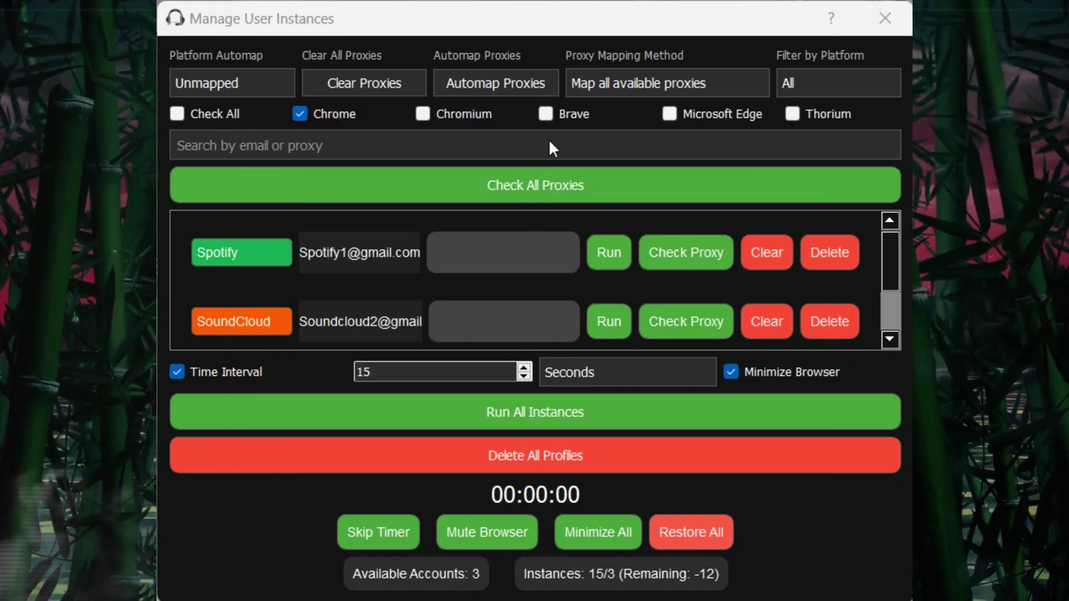
click(690, 532)
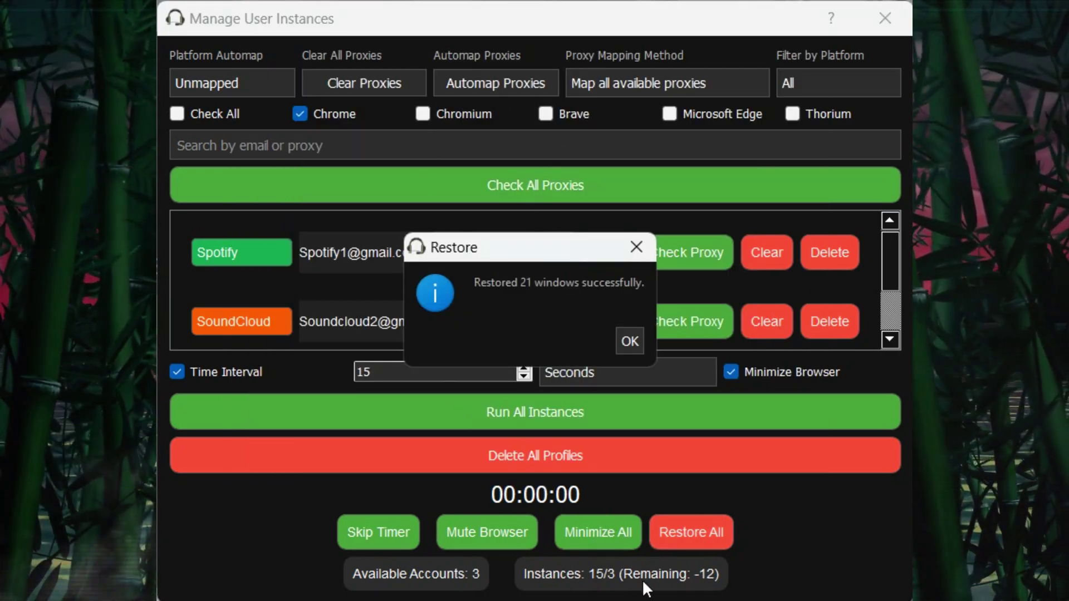
click(633, 335)
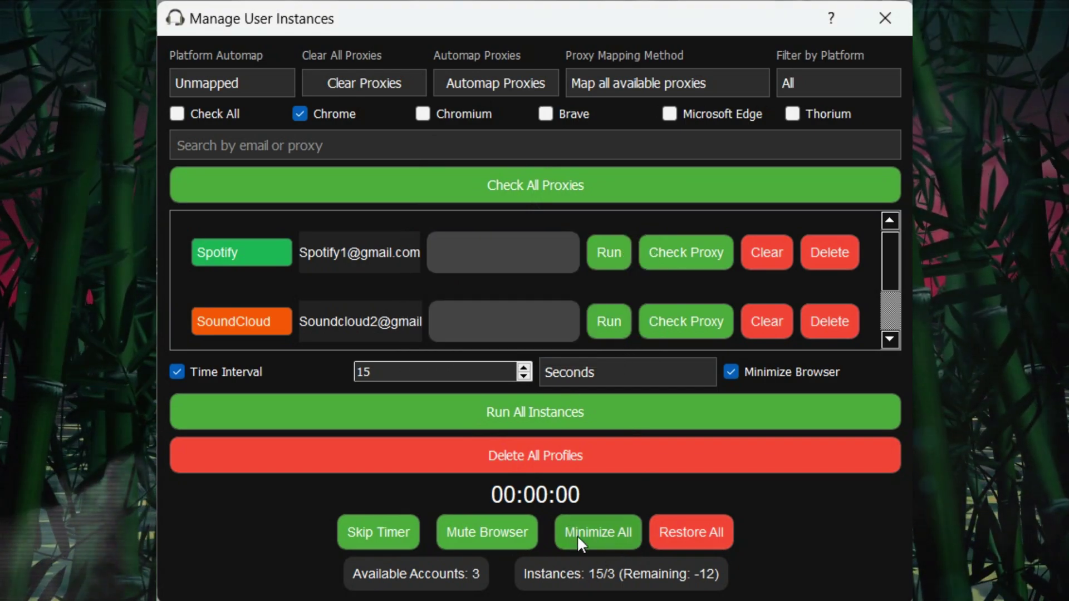
click(607, 540)
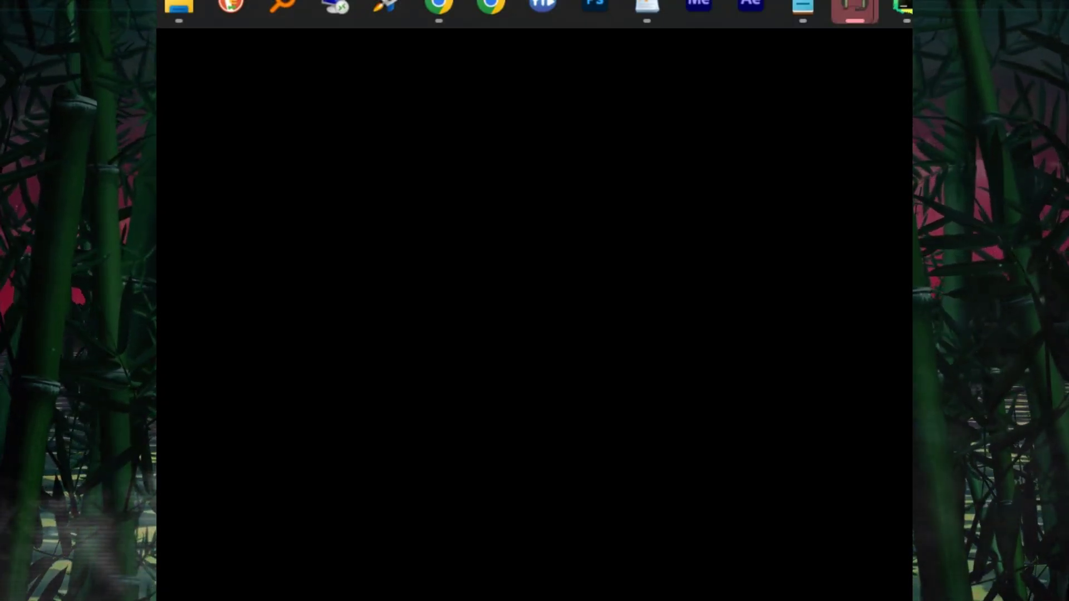
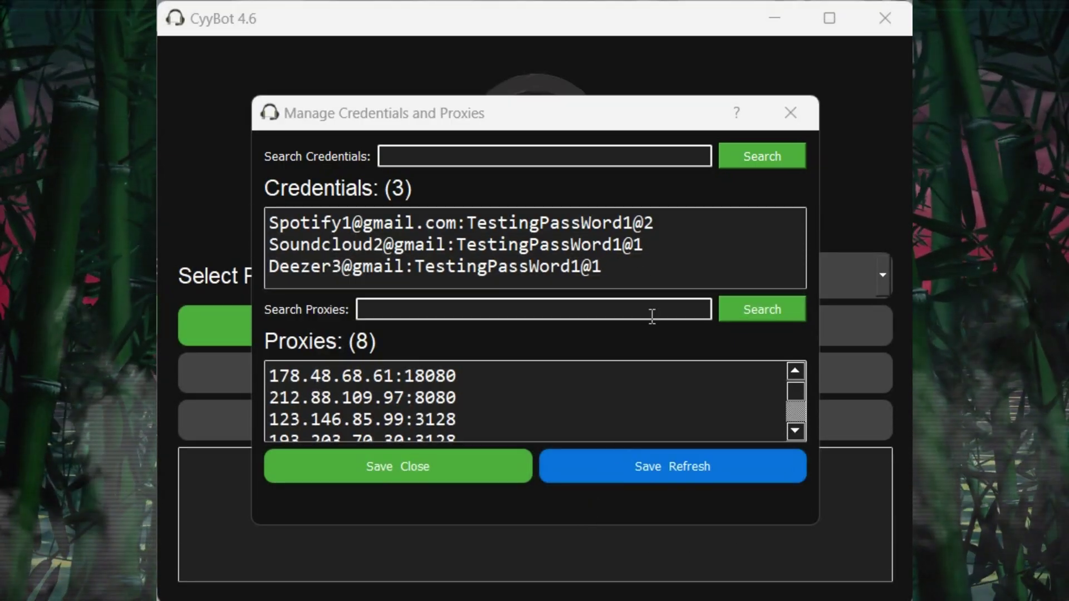
Step: Replace all credentials in the credentials and proxies manager with one line holding the account's e-mail and password, separated by a colon
click(639, 256)
key(ctrl+a)
key(ctrl+v)
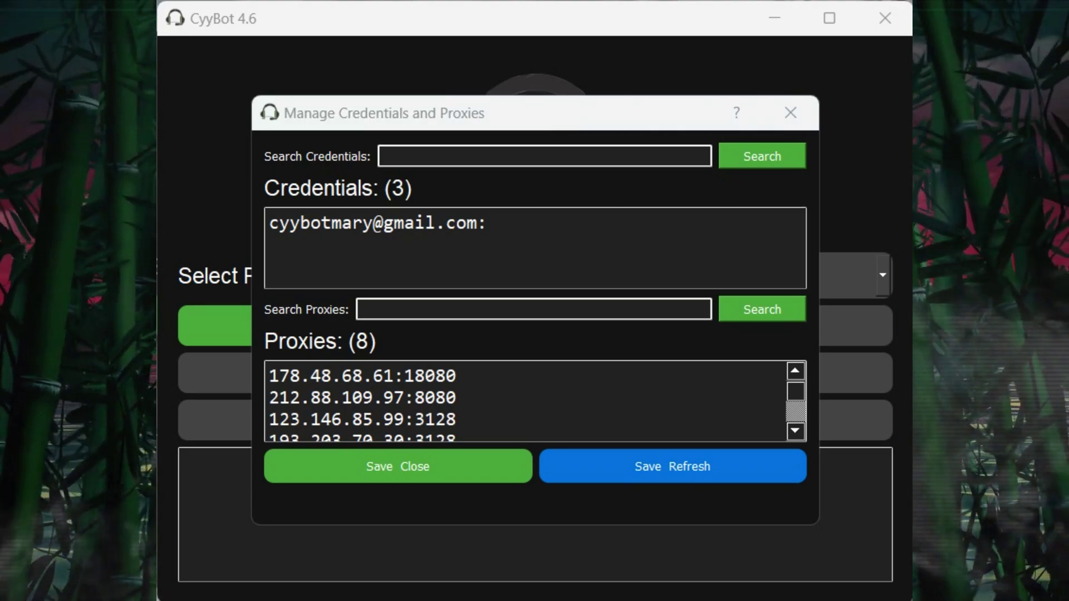
click(614, 269)
key(ctrl+v)
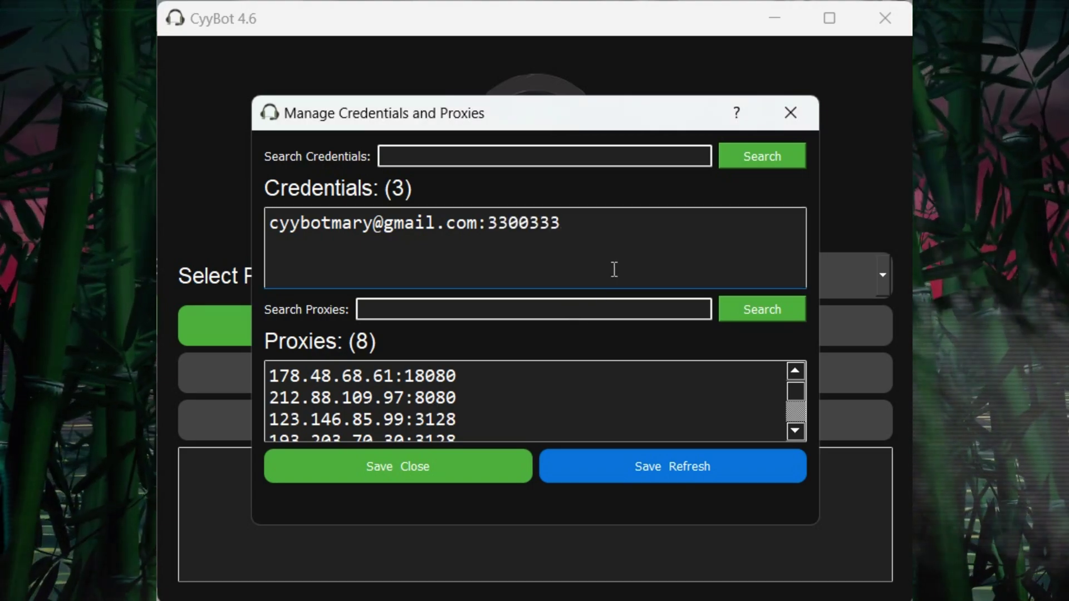
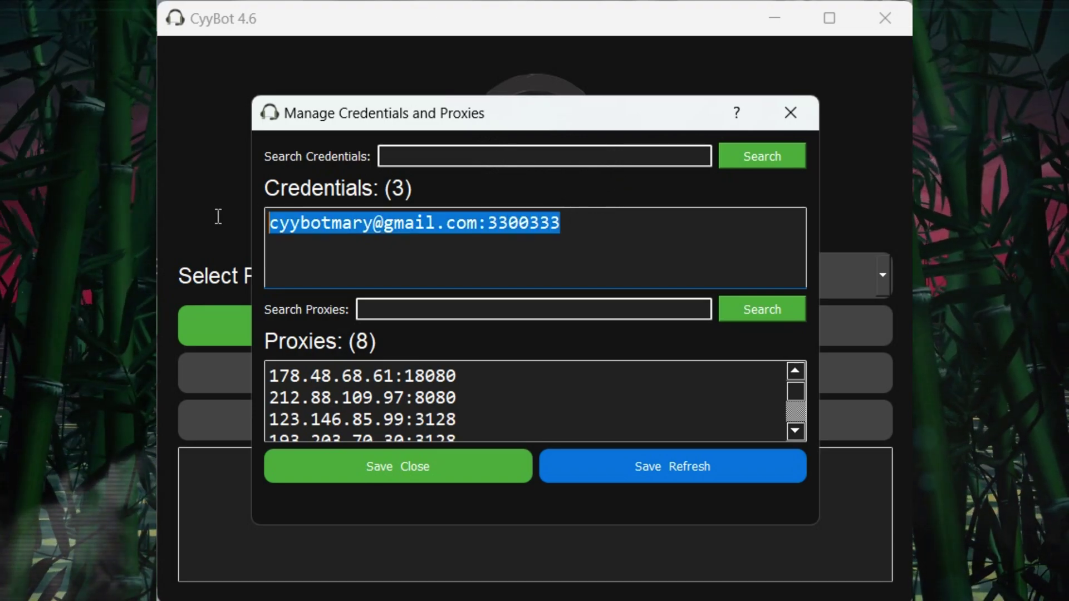
Step: Paste the same account e-mail and password line onto new lines until the credentials list has three entries
click(636, 225)
key(Return)
key(ctrl+v)
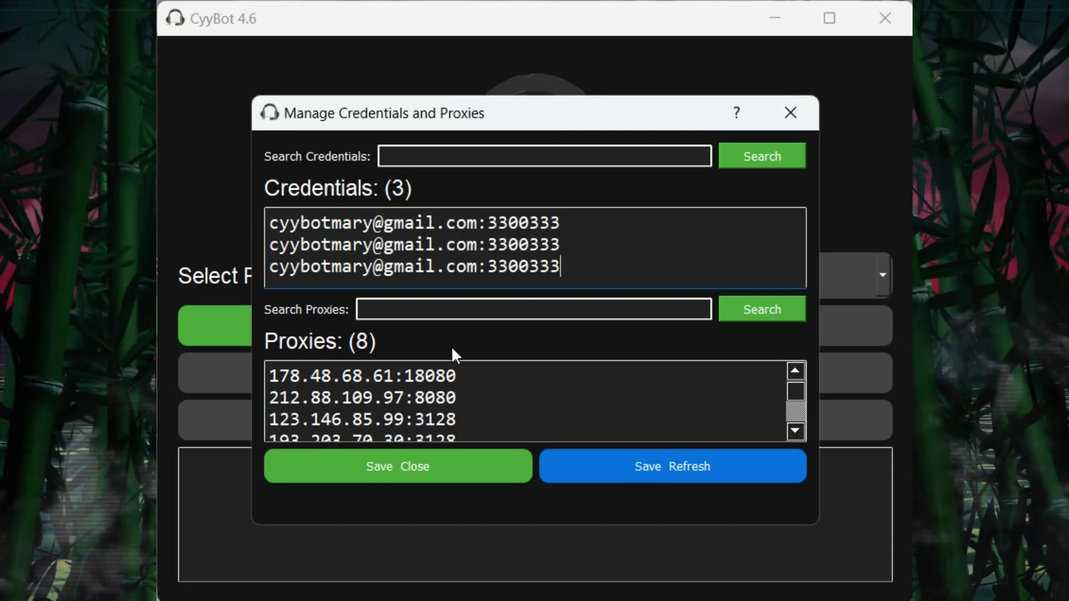
Step: Delete all entries from the proxies list
click(447, 377)
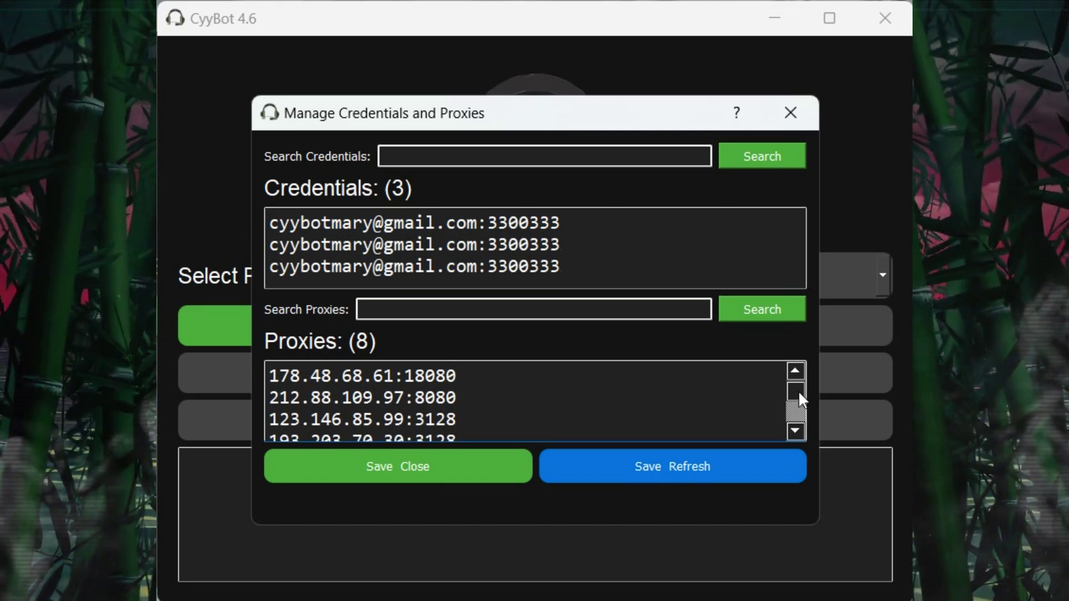
scroll(494, 384, down, 2)
key(ctrl+a)
key(BackSpace)
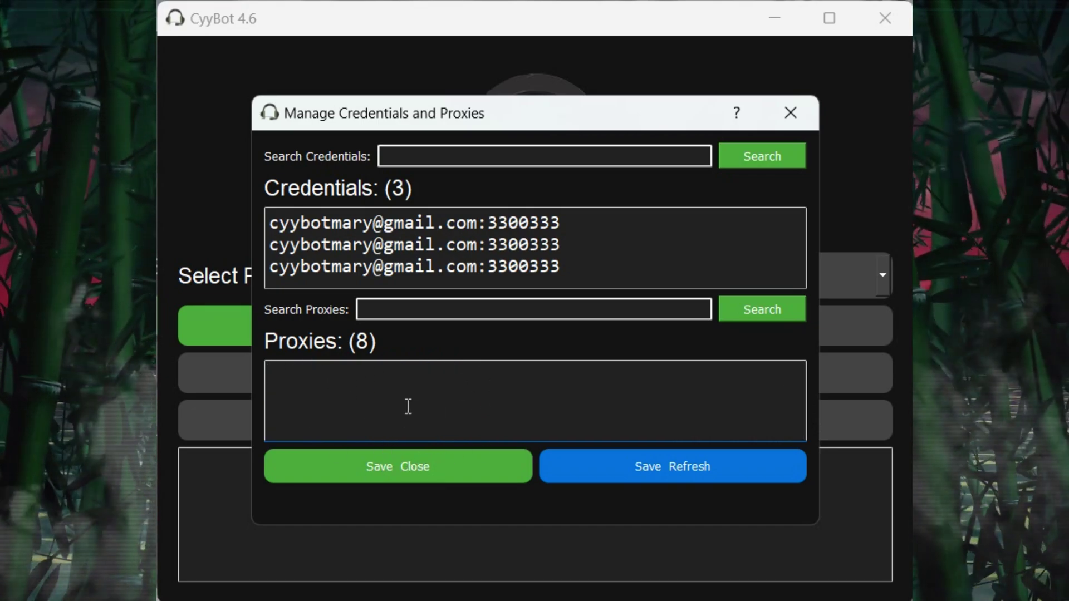
Step: Paste the IP:port entries into the proxies list, and highlight the e-mail, password, IP and port parts of the first entries
key(ctrl+v)
scroll(400, 397, down, 1)
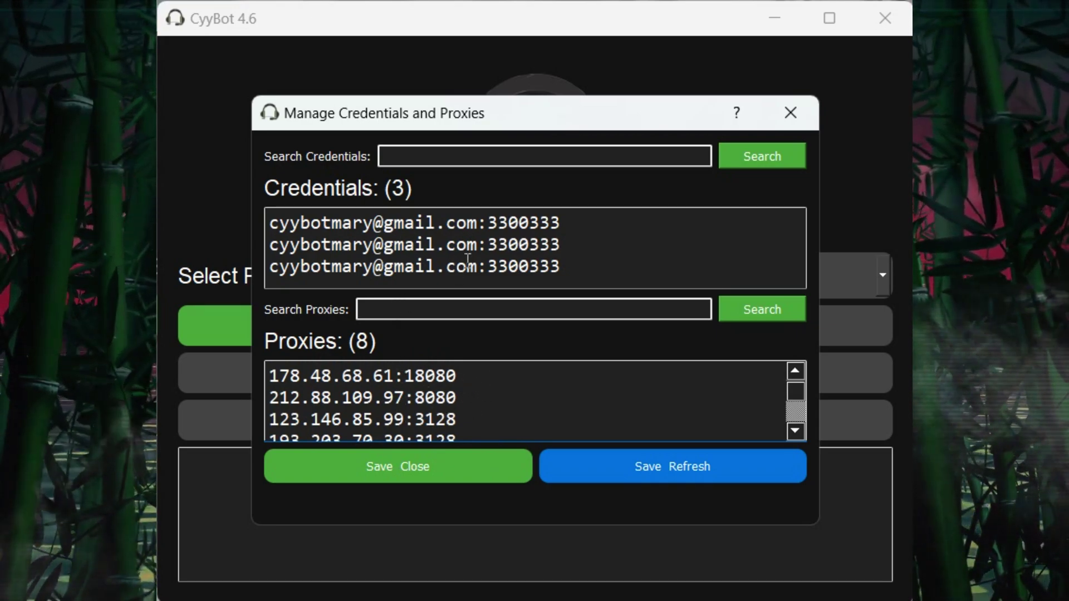
drag(475, 225, 248, 224)
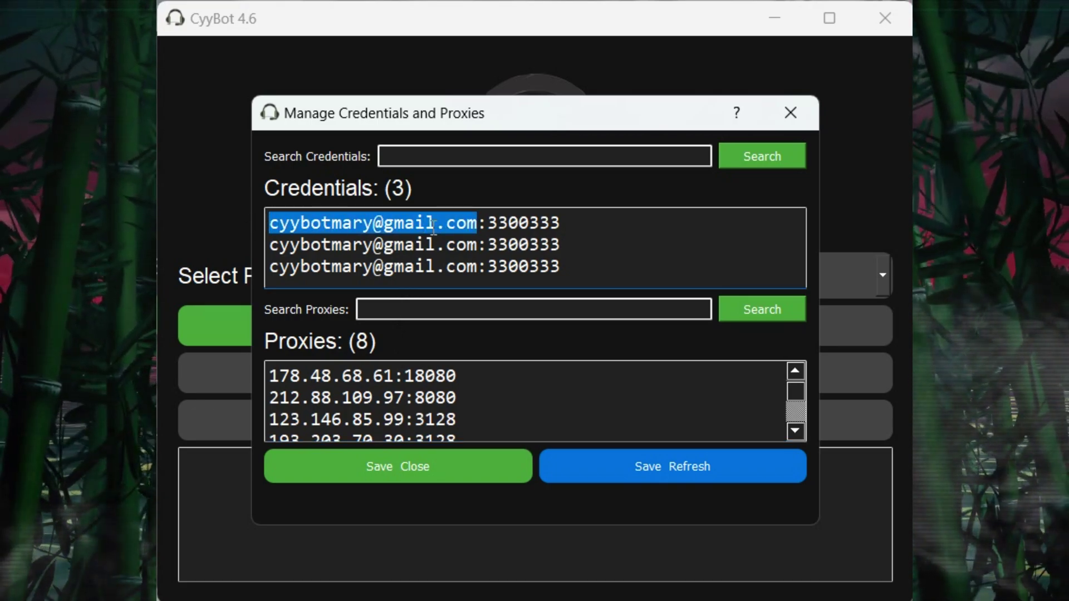
drag(488, 224, 580, 236)
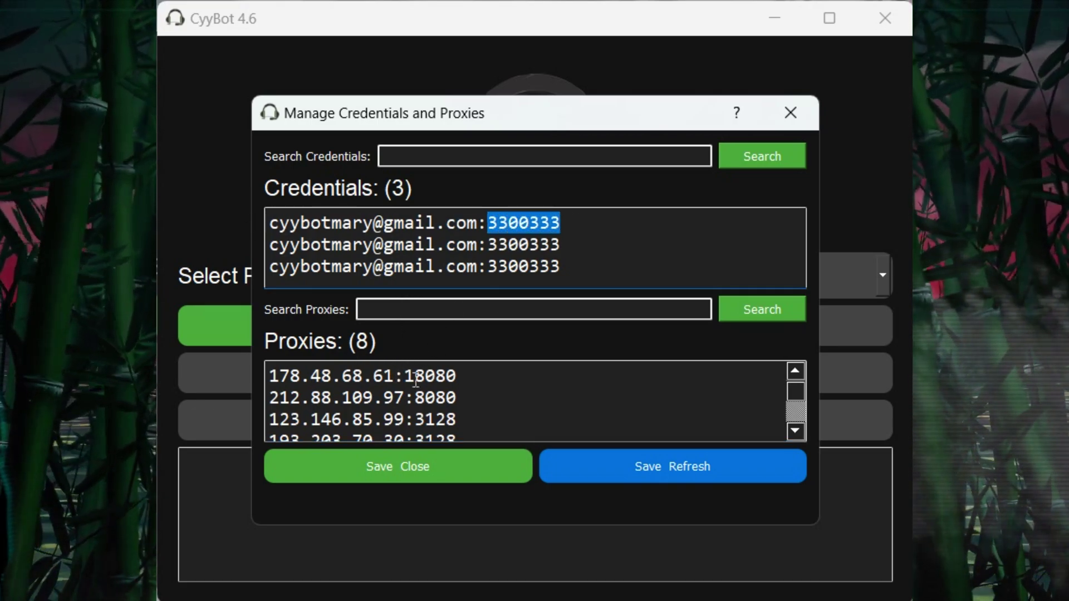
click(390, 377)
drag(391, 377, 269, 376)
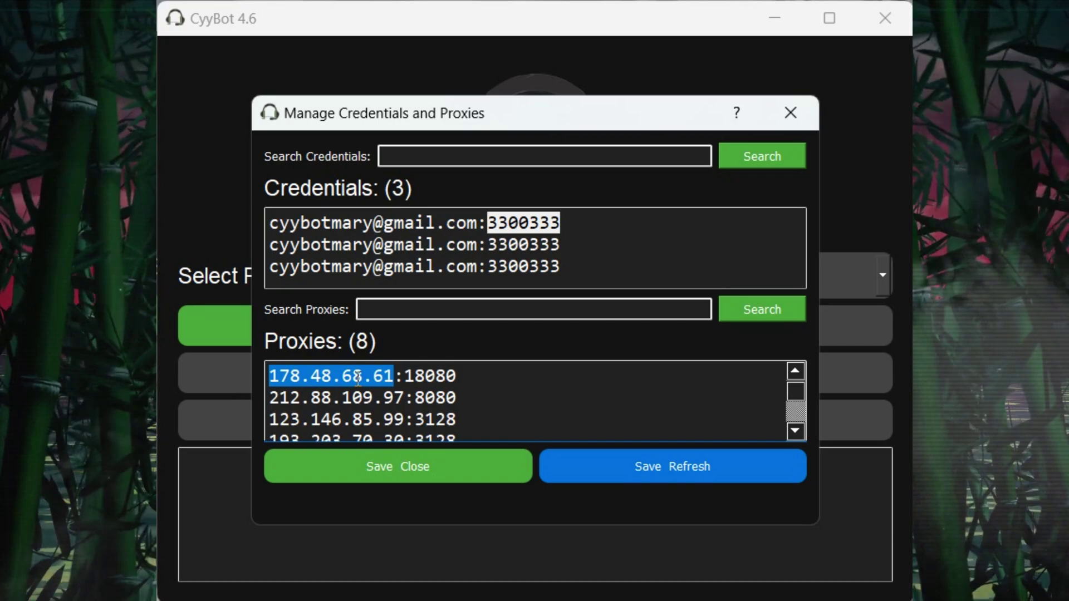
drag(404, 377, 473, 375)
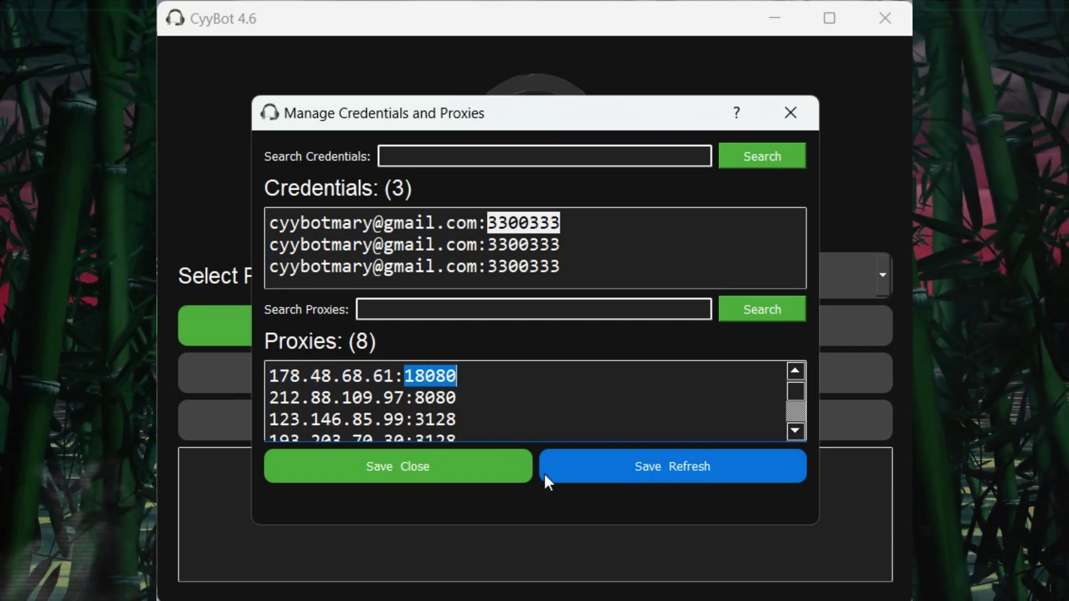
Step: Save the edited credentials and proxies with a refresh, and accept saving the changes
click(590, 463)
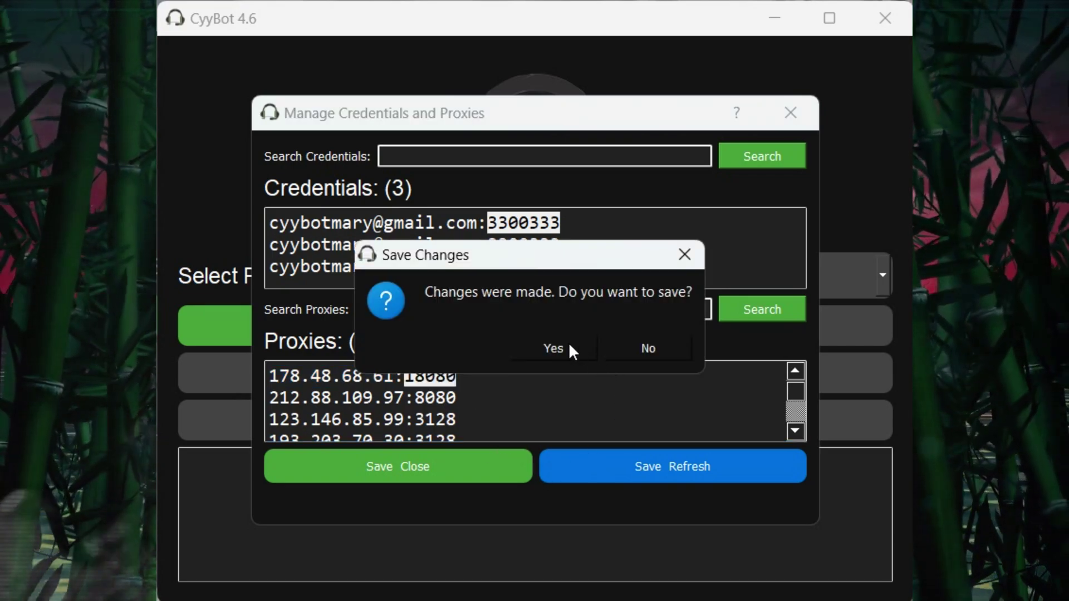
click(570, 347)
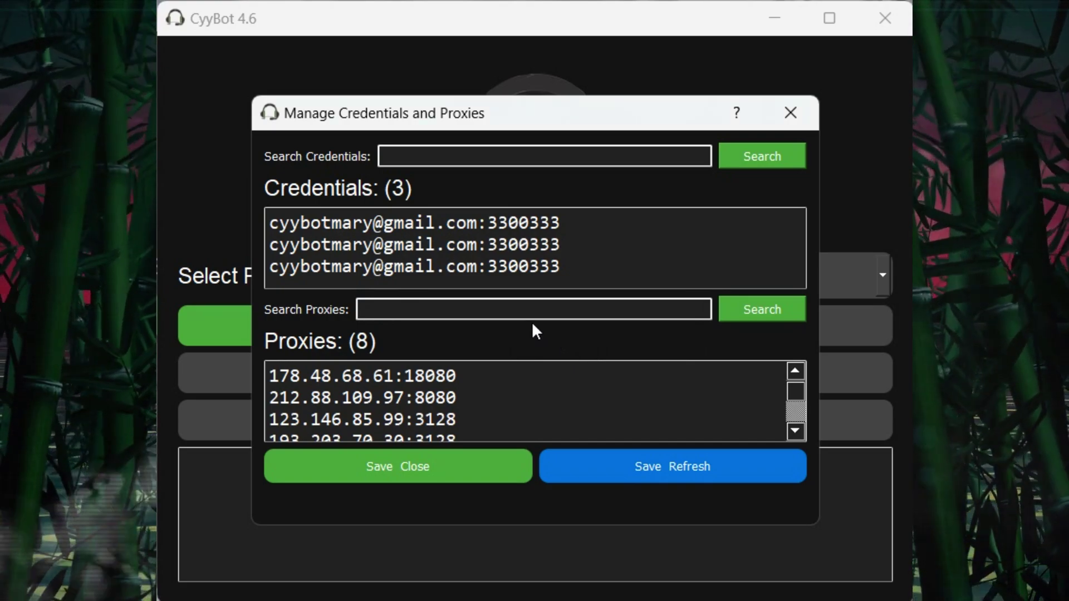
triple_click(401, 267)
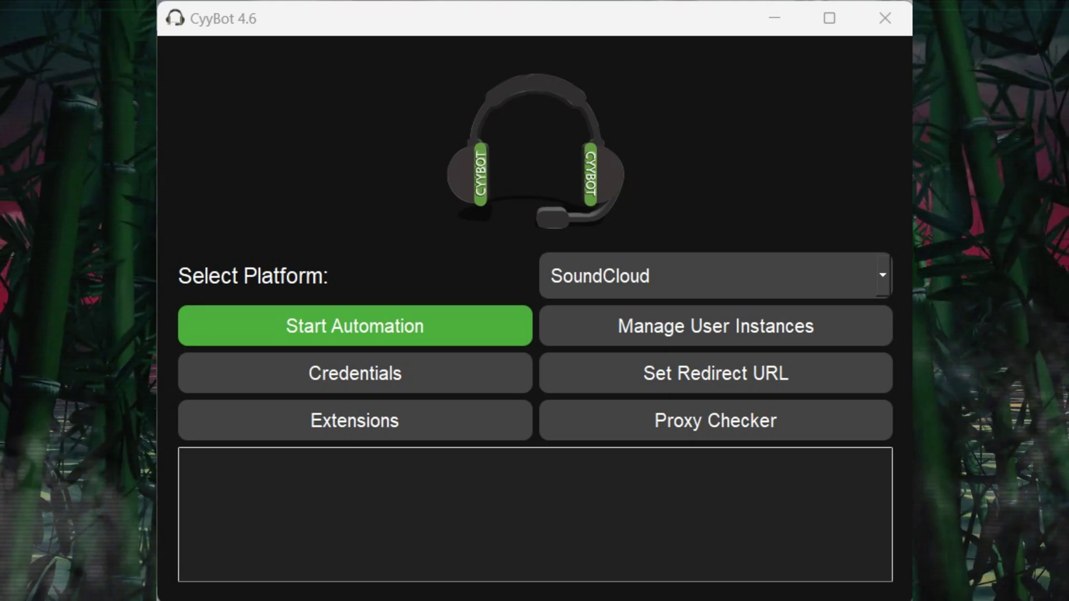
Step: Open the redirect URL settings and examine the SoundCloud, Spotify, YouTube, Apple Music, Tidal and Deezer fields
click(801, 368)
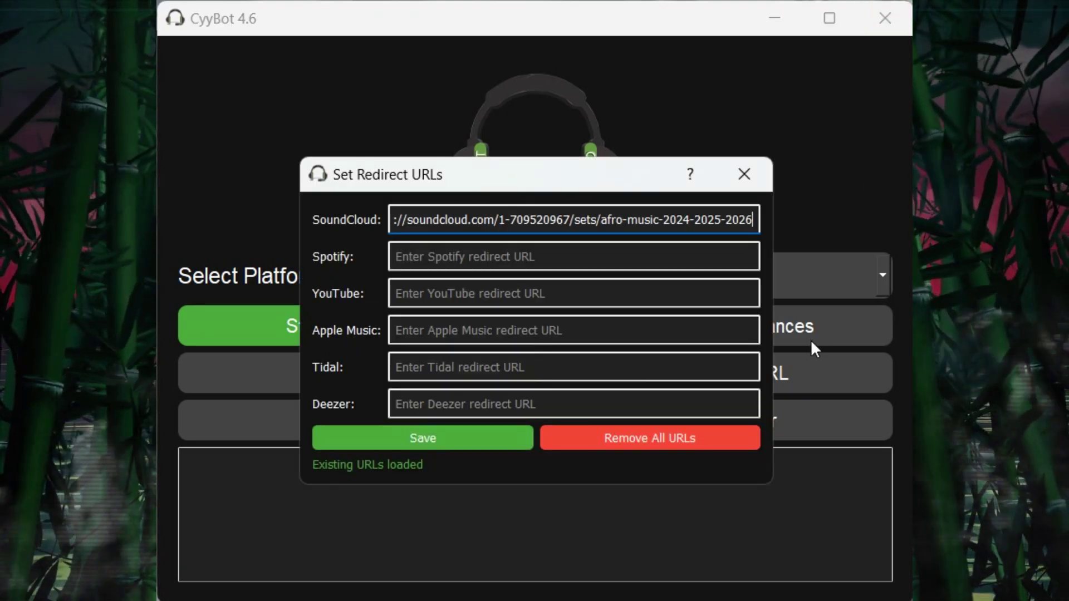
triple_click(553, 213)
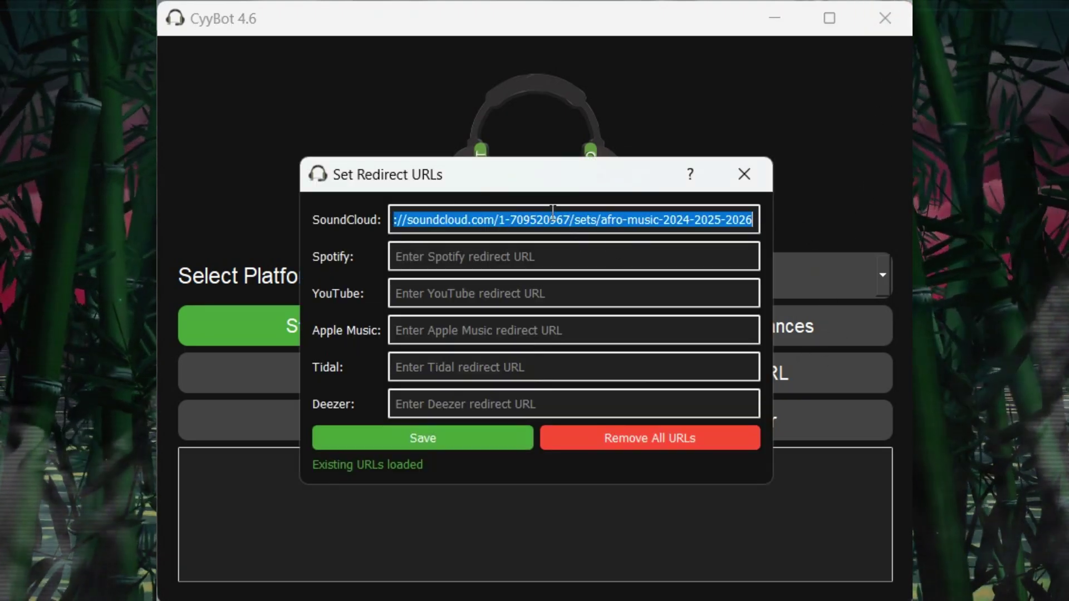
click(482, 256)
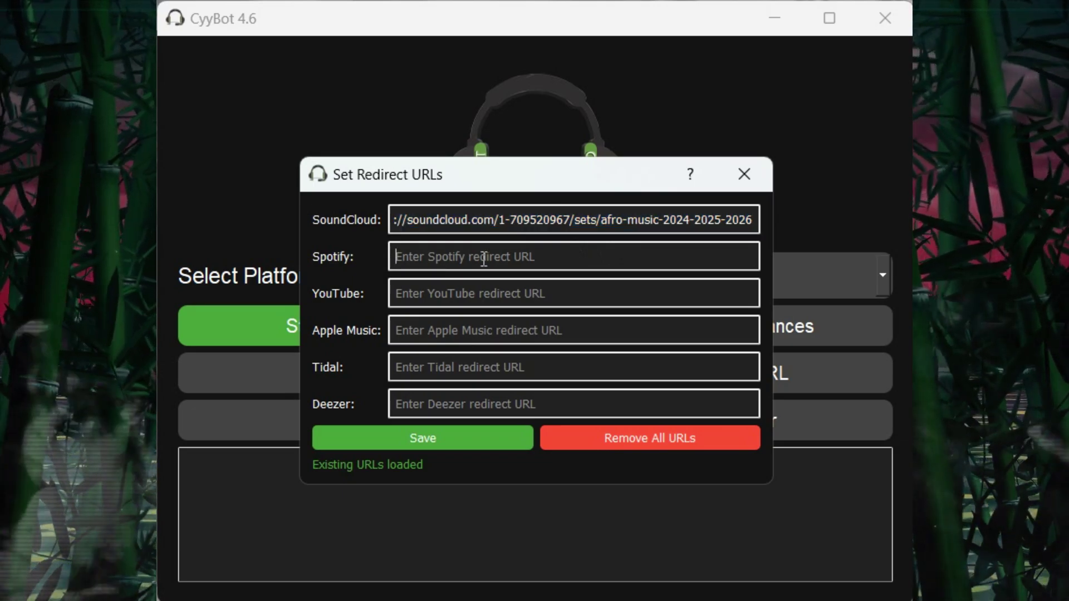
click(480, 290)
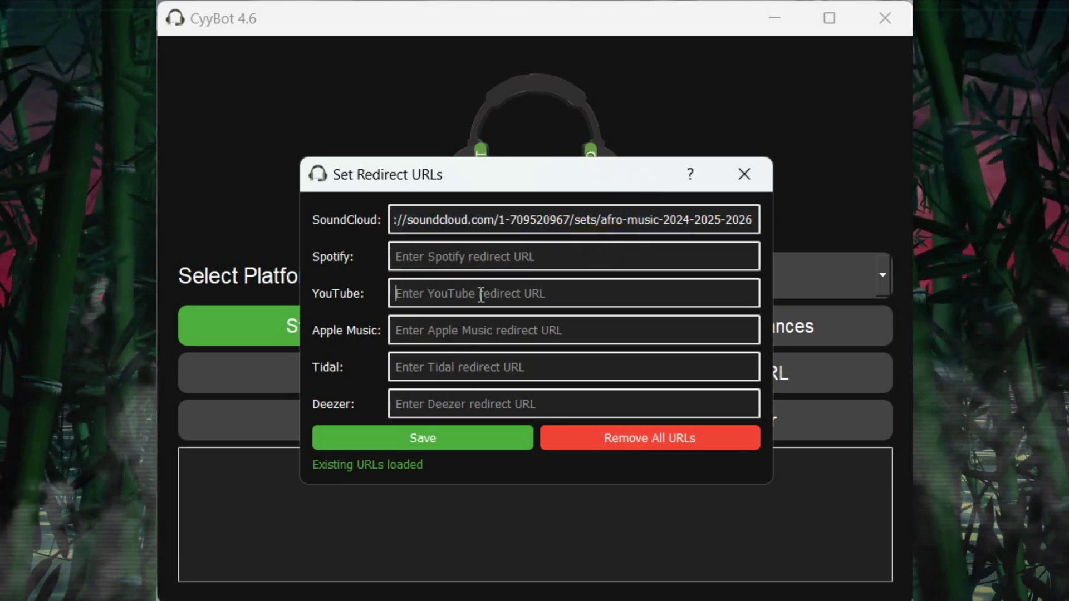
click(477, 328)
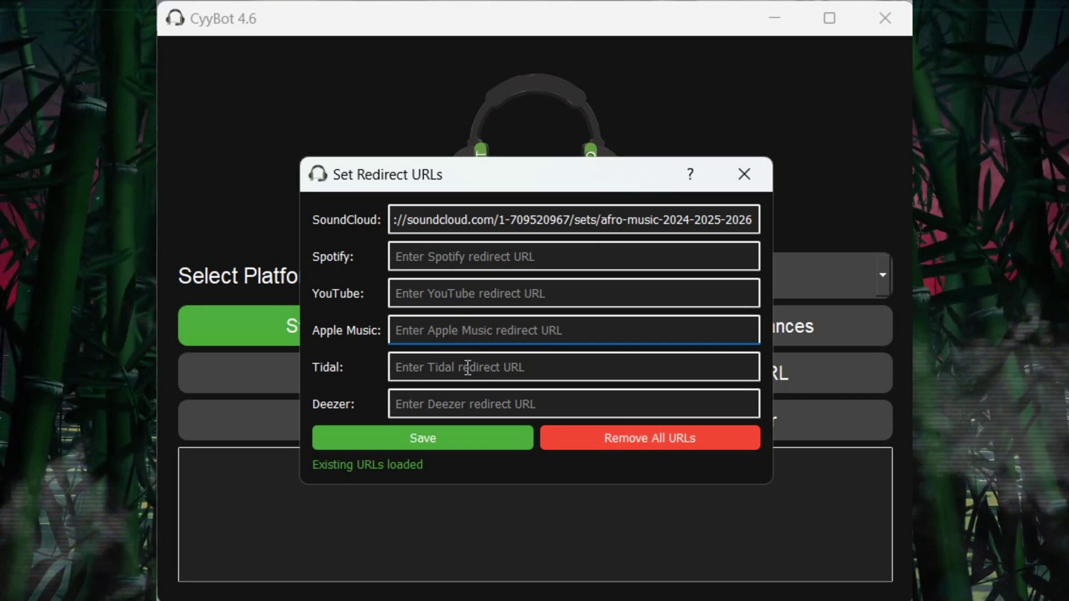
click(453, 380)
click(453, 402)
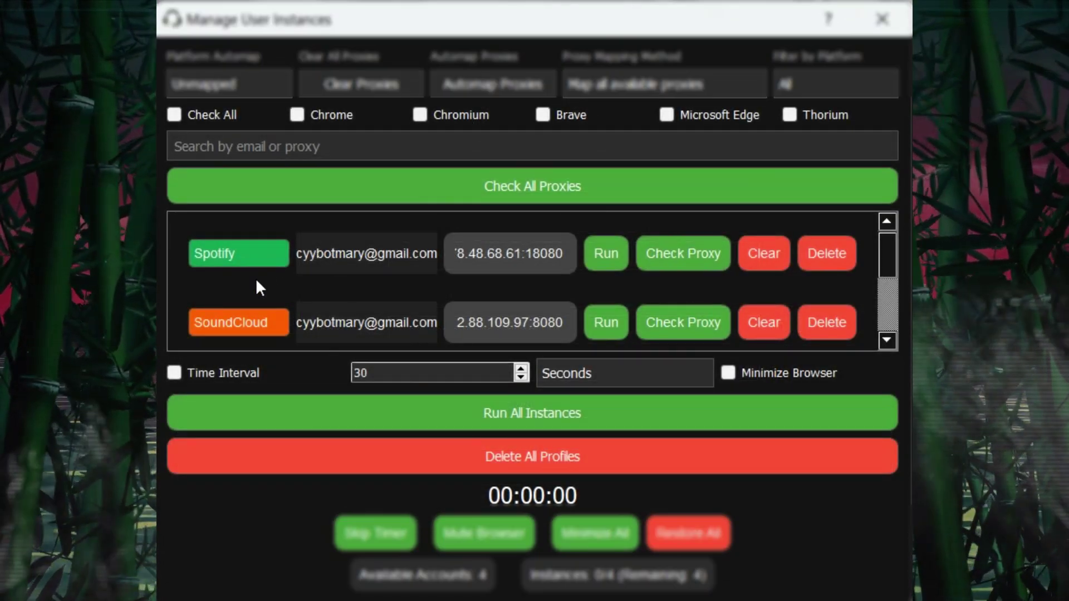
Step: Set the second user instance's platform to Spotify and review the platforms assigned to the other instances
scroll(256, 280, down, 1)
scroll(257, 271, down, 2)
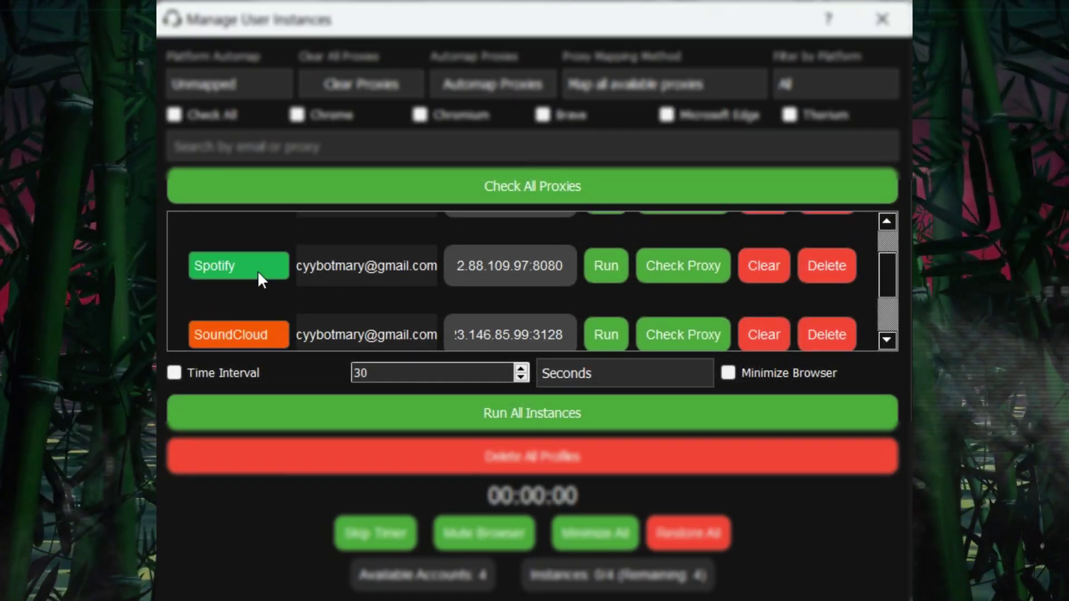
scroll(257, 270, up, 1)
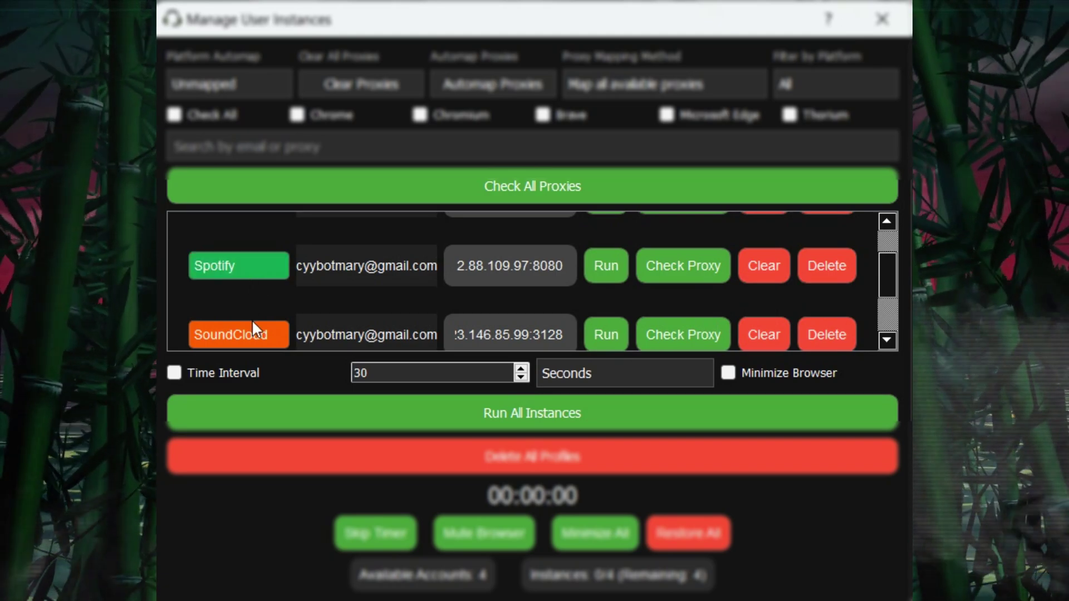
scroll(252, 320, down, 2)
scroll(281, 304, up, 1)
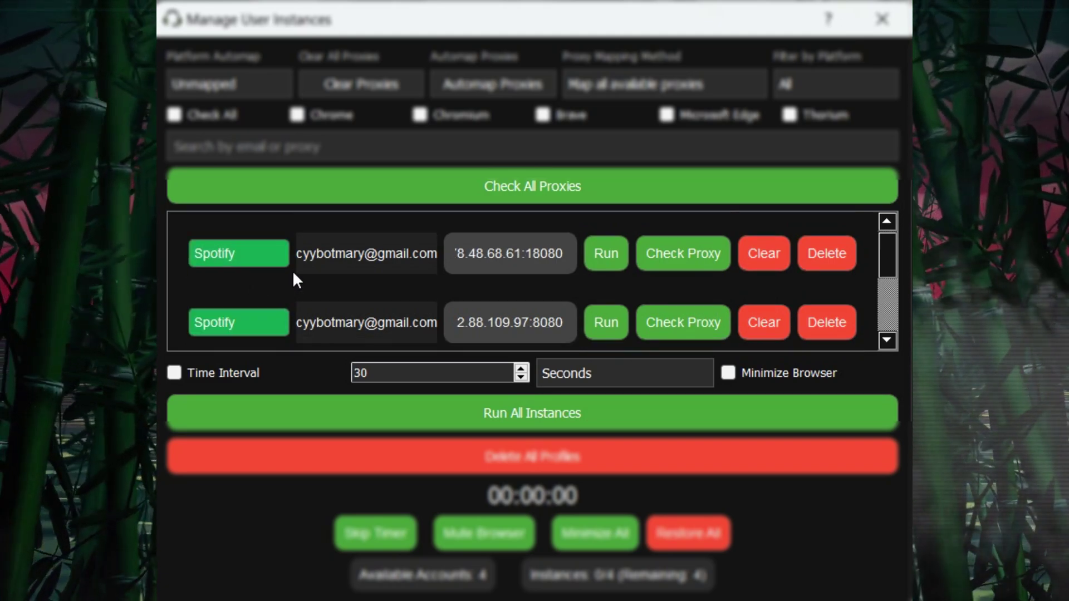
scroll(293, 281, down, 2)
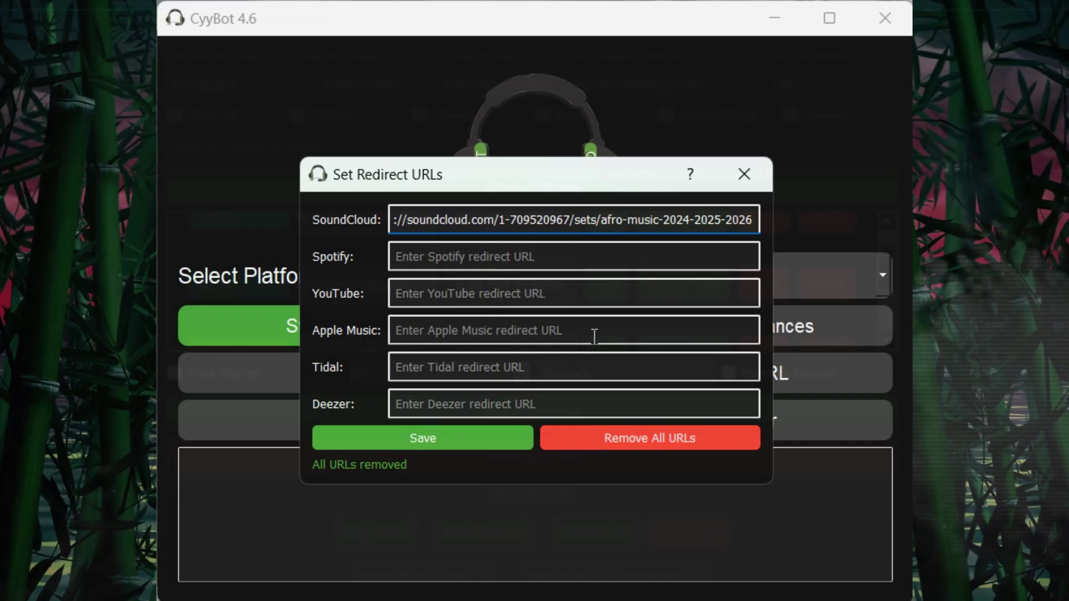
click(524, 255)
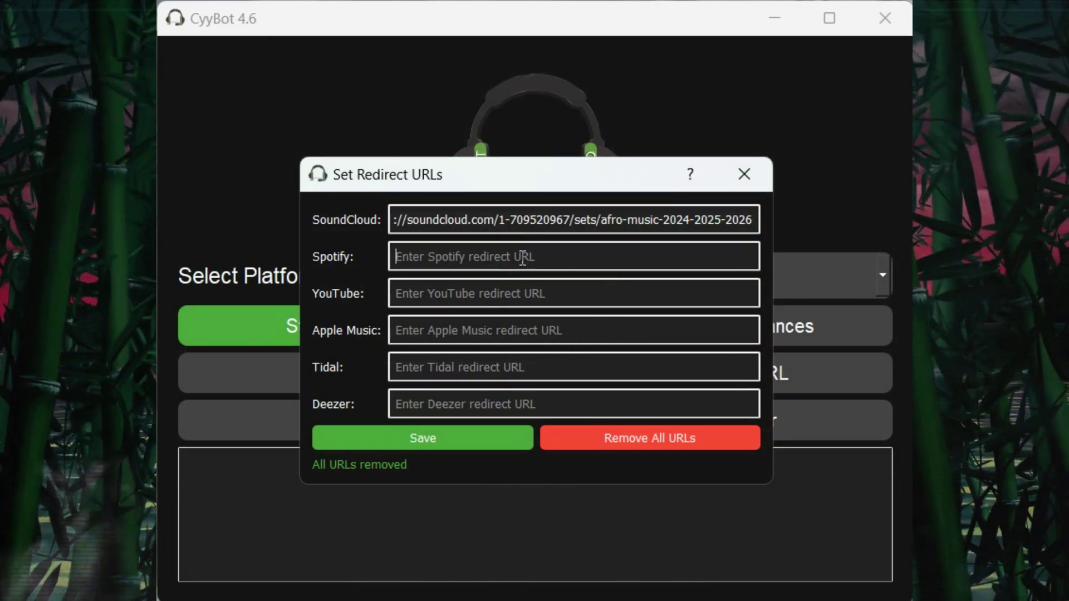
drag(495, 221, 284, 228)
key(ctrl+c)
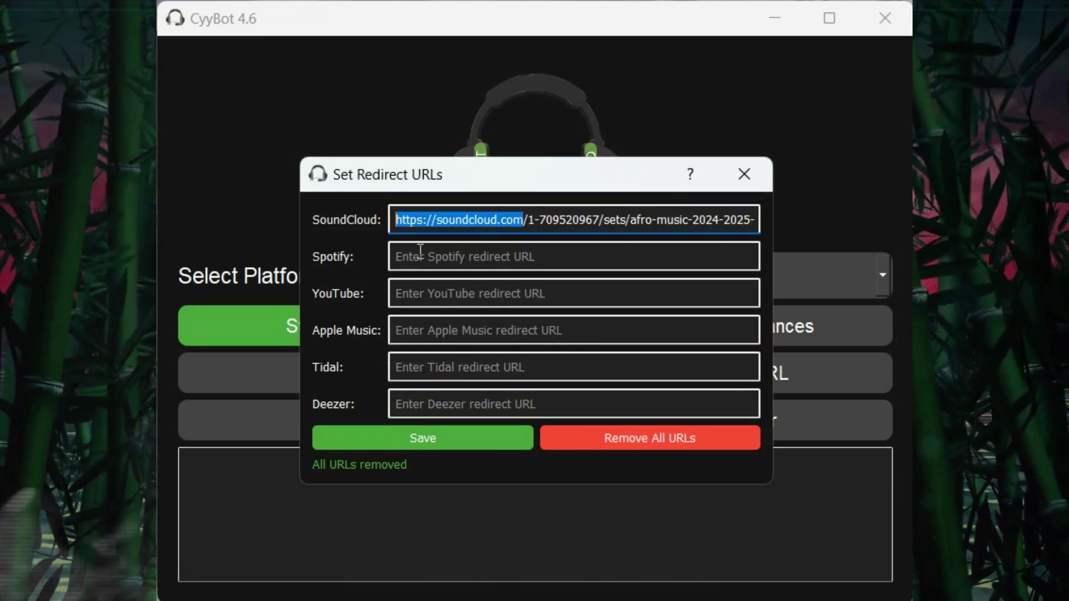
click(435, 253)
key(ctrl+v)
double_click(448, 257)
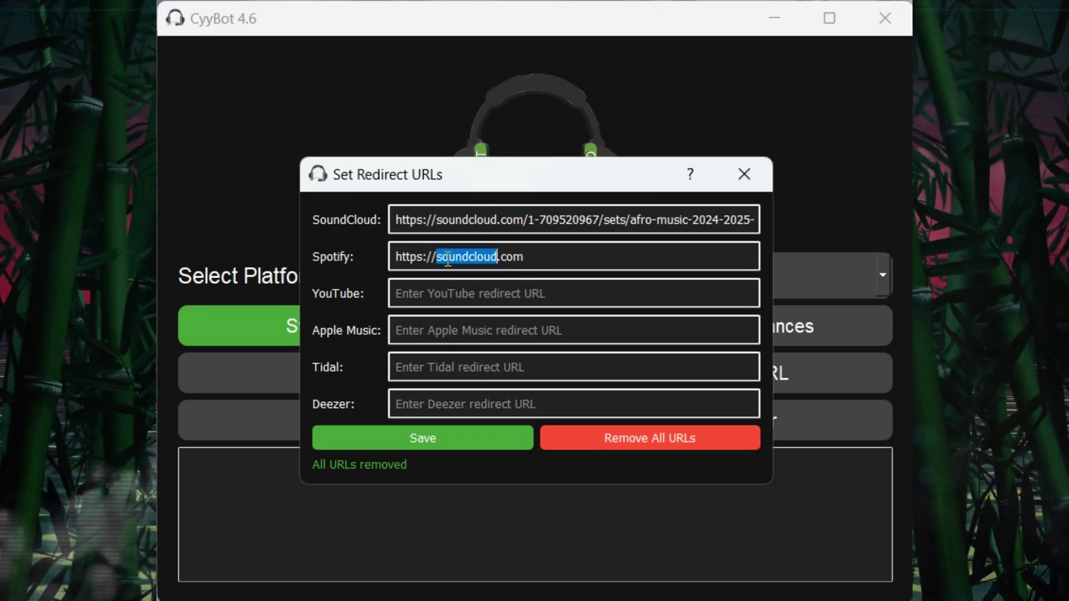
text(sp)
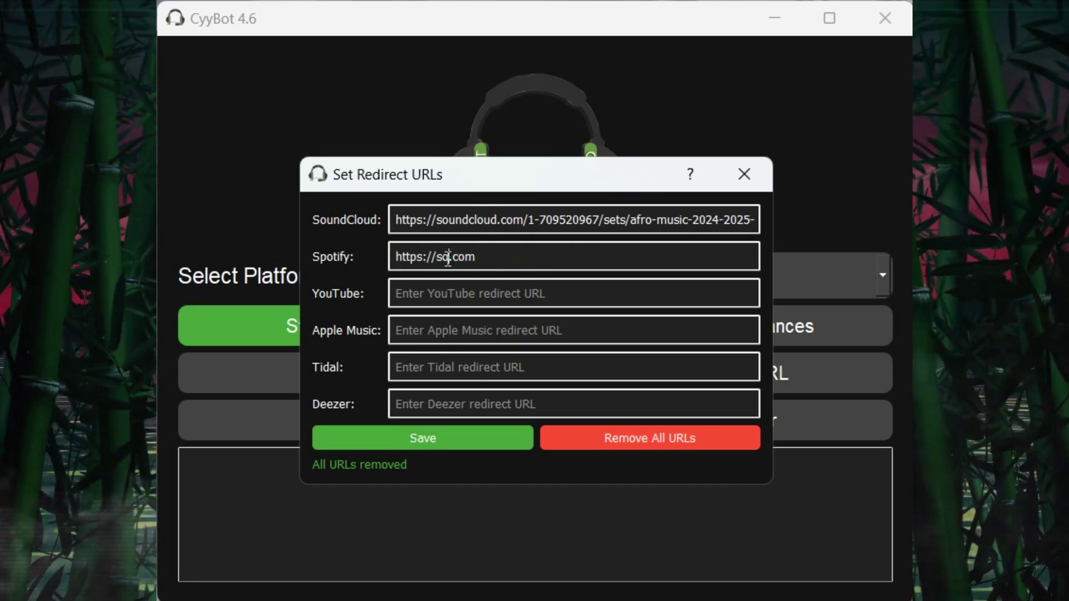
text(otify)
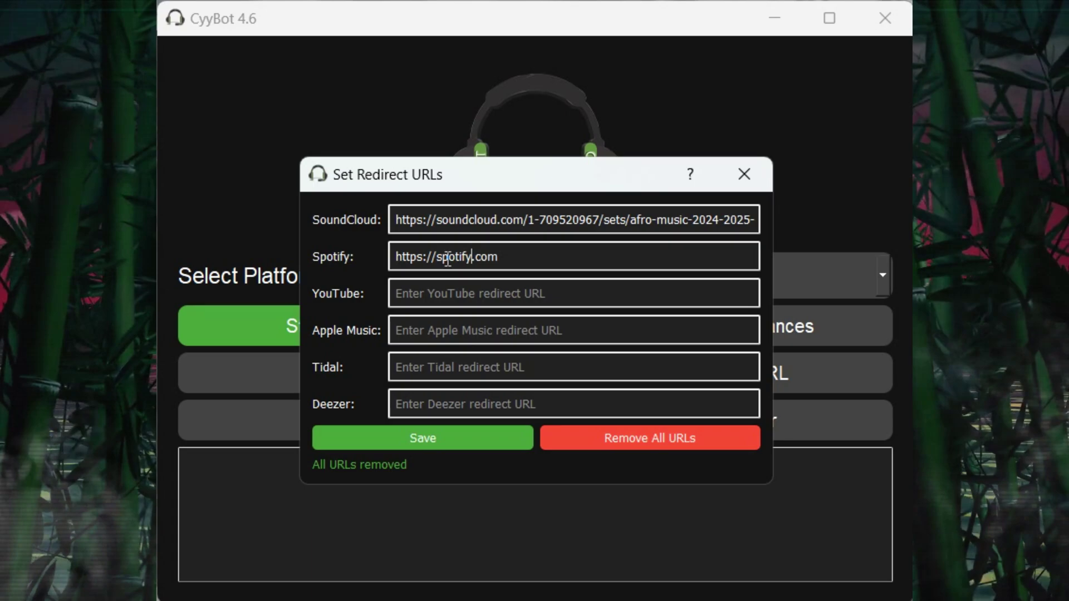
click(453, 293)
key(ctrl+v)
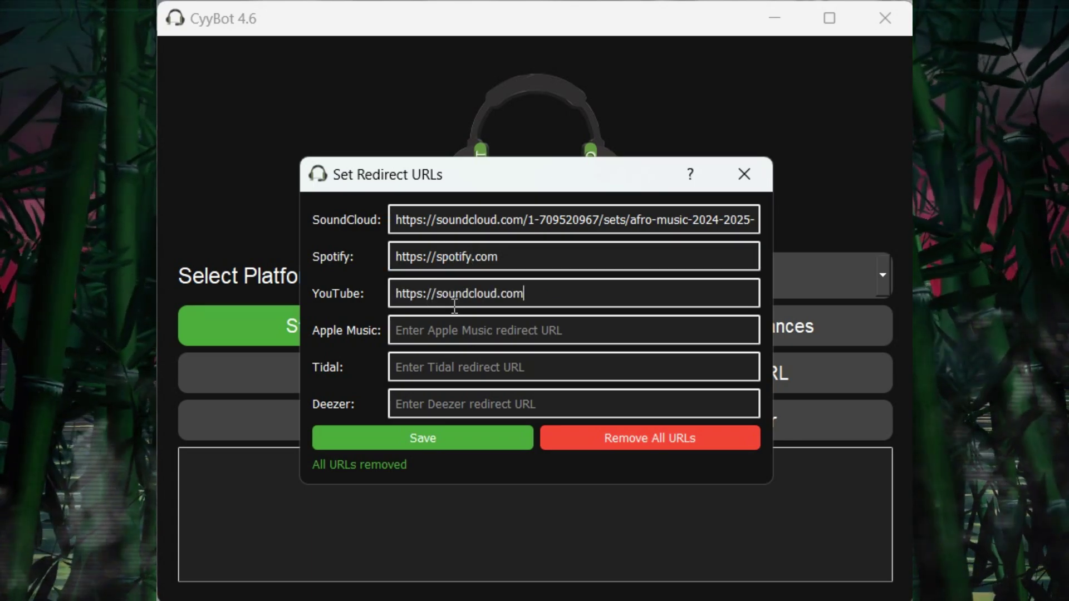
double_click(454, 306)
text(youtube)
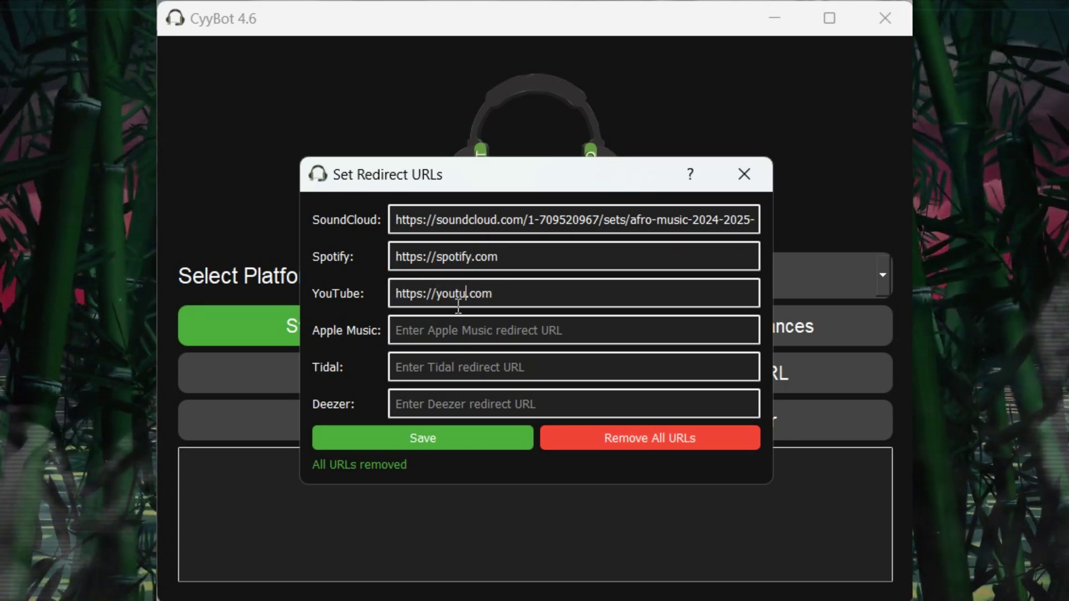
click(457, 331)
key(ctrl+v)
double_click(455, 331)
text(applemusic)
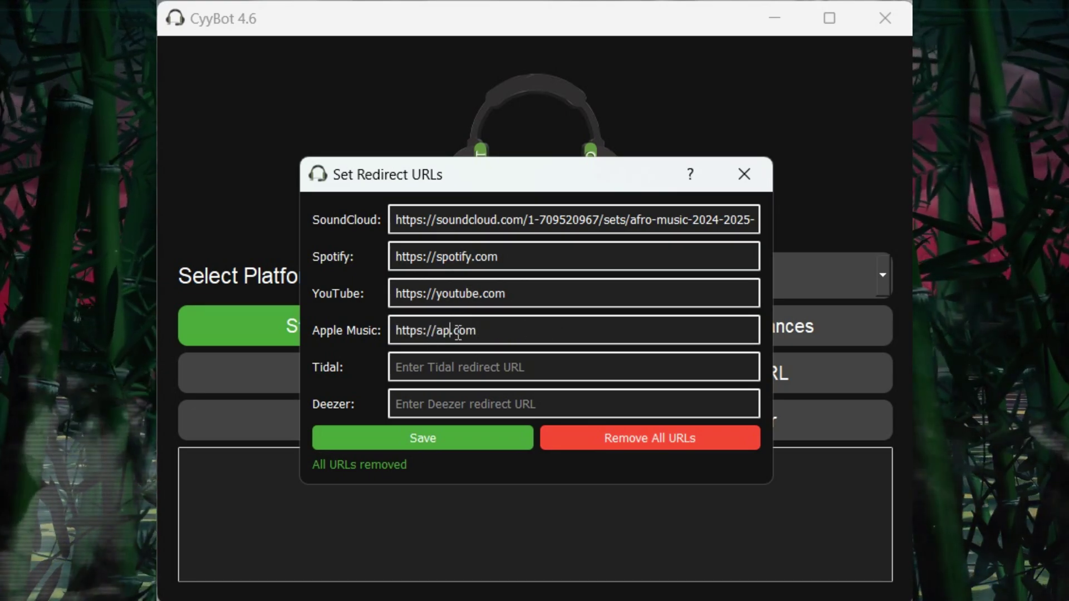
click(455, 367)
key(ctrl+v)
double_click(454, 367)
text(tidal)
click(454, 404)
key(ctrl+v)
double_click(455, 405)
text(deezer)
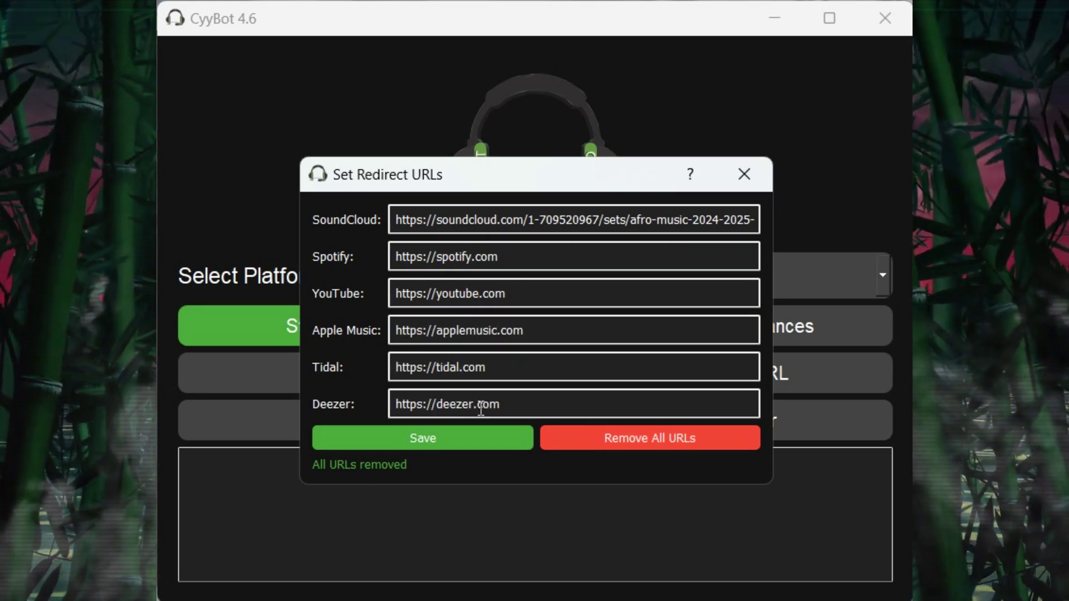
click(390, 438)
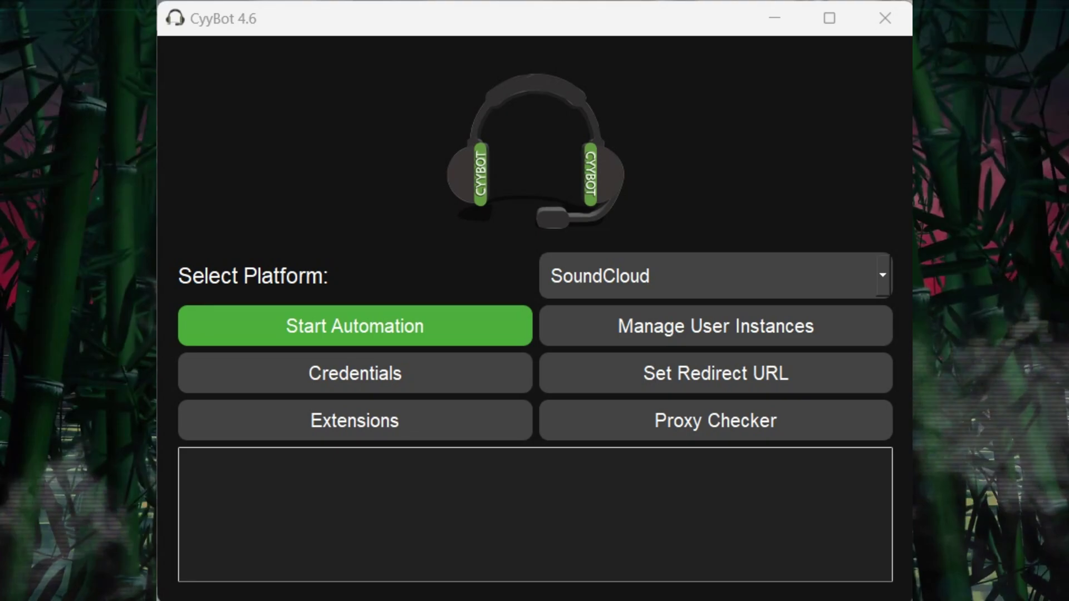
Step: Open the extensions manager, view its extensions folder in File Explorer, and close both windows
click(394, 425)
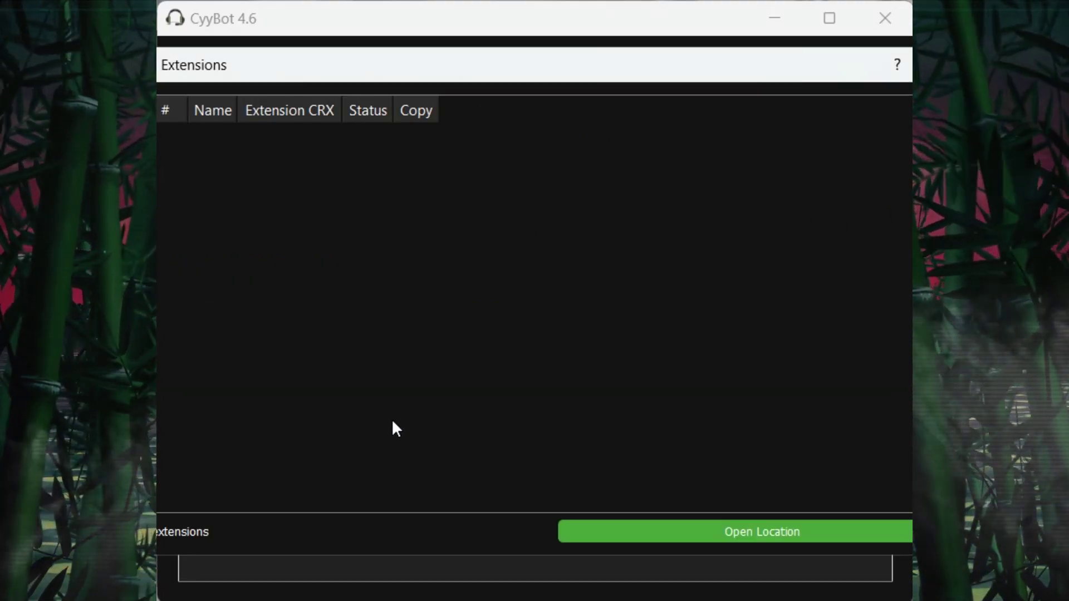
drag(912, 322, 787, 321)
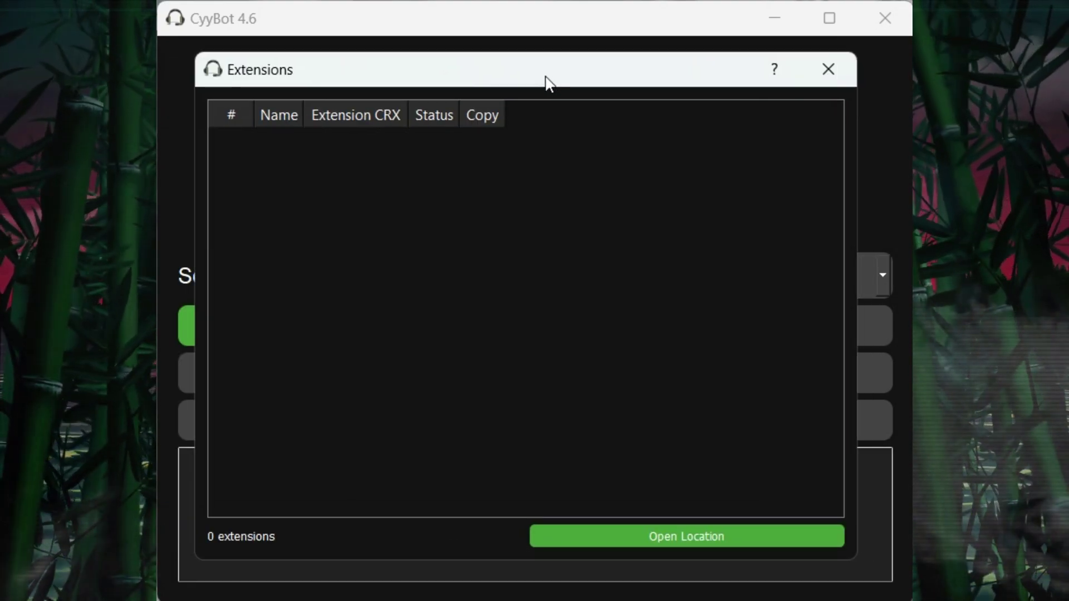
click(554, 537)
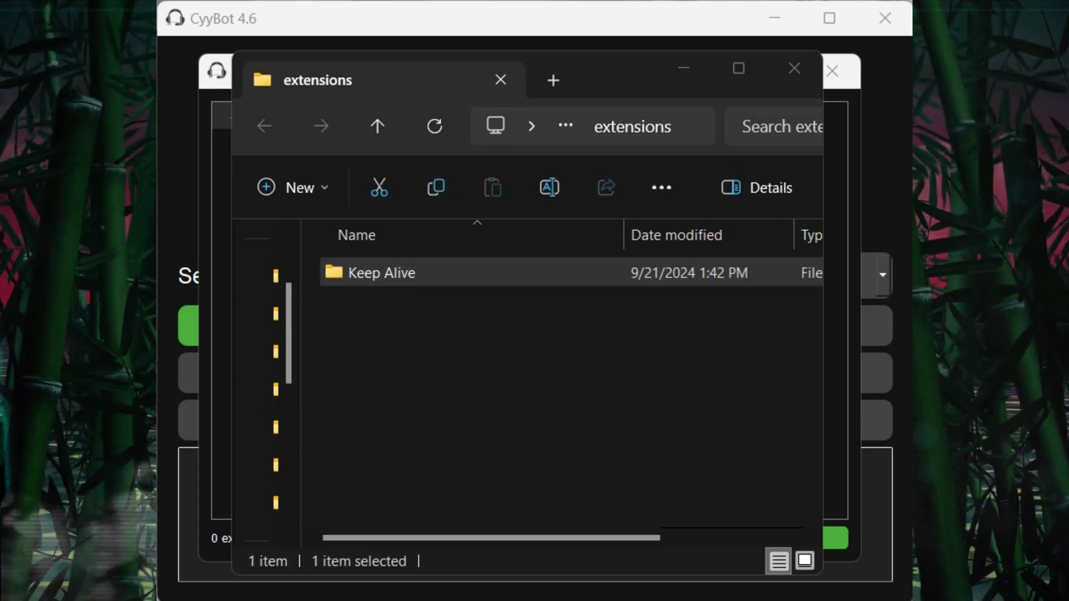
click(794, 68)
click(832, 71)
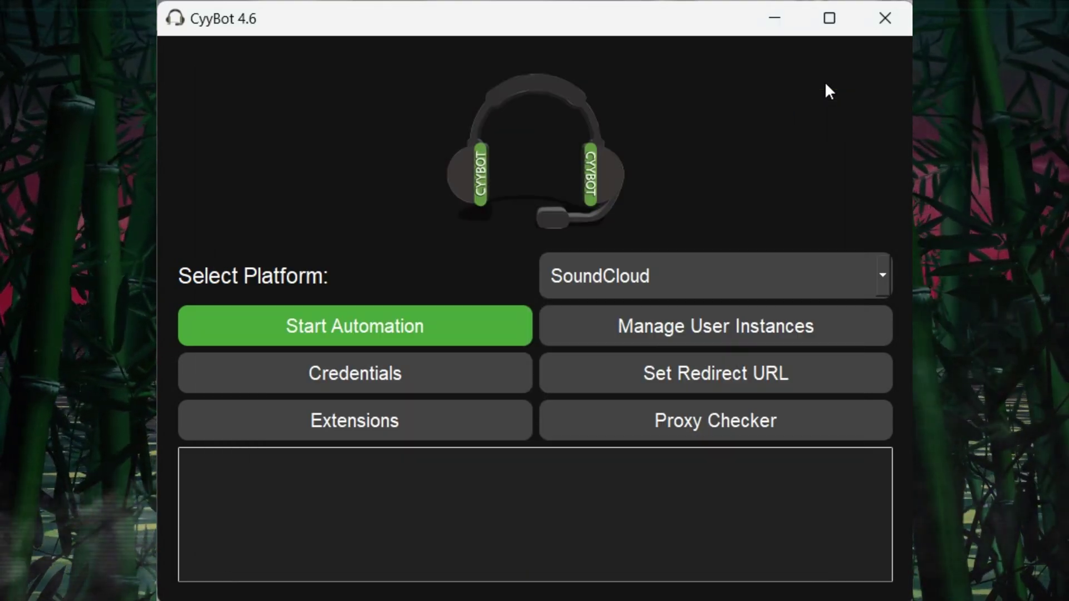
Step: Turn the TimeZone extension off in the extensions manager, switch Keep Alive off and back on, and close the manager
click(372, 424)
click(646, 185)
click(646, 157)
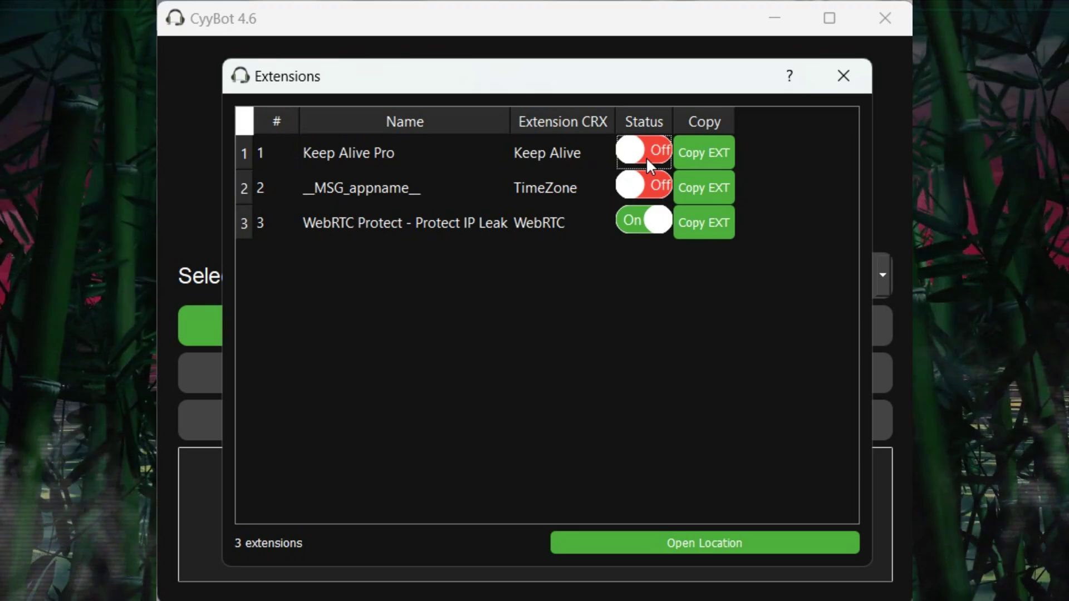
click(650, 156)
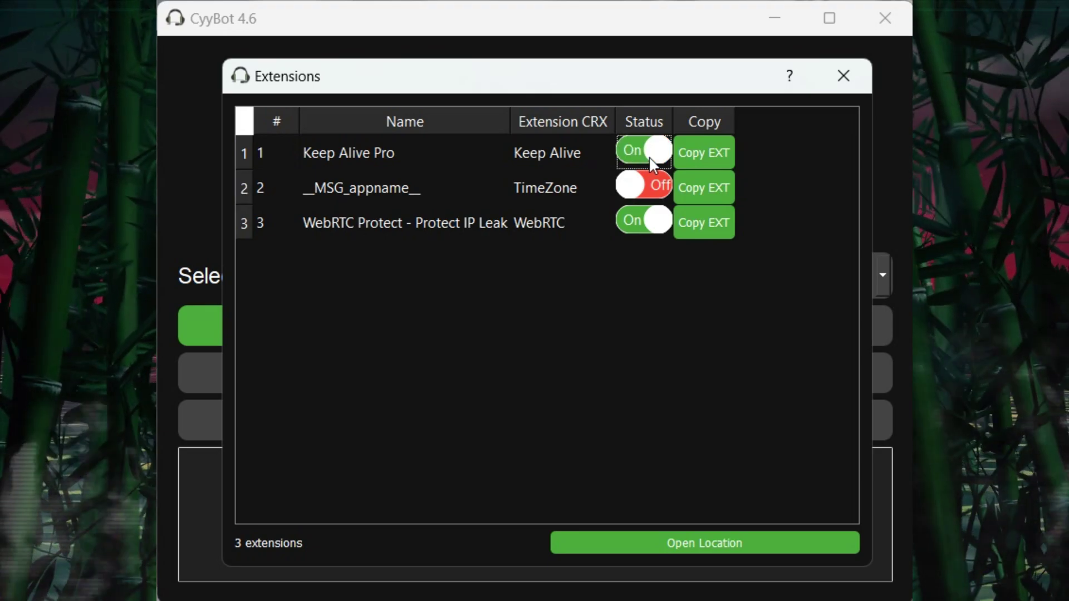
click(838, 87)
Step: Open the user instances manager and select Chrome as the browser for the instances
click(715, 326)
click(353, 114)
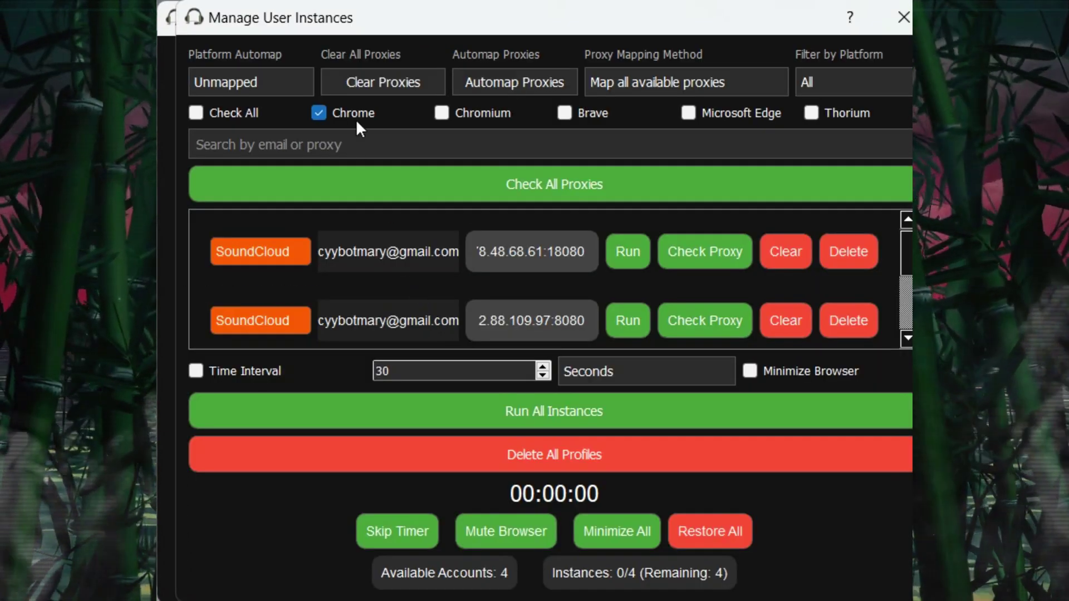
Step: Run the SoundCloud instance whose proxy ends in 48.68.61:18080, view its loaded browser extensions, and close the browser and extensions manager
click(648, 253)
click(718, 124)
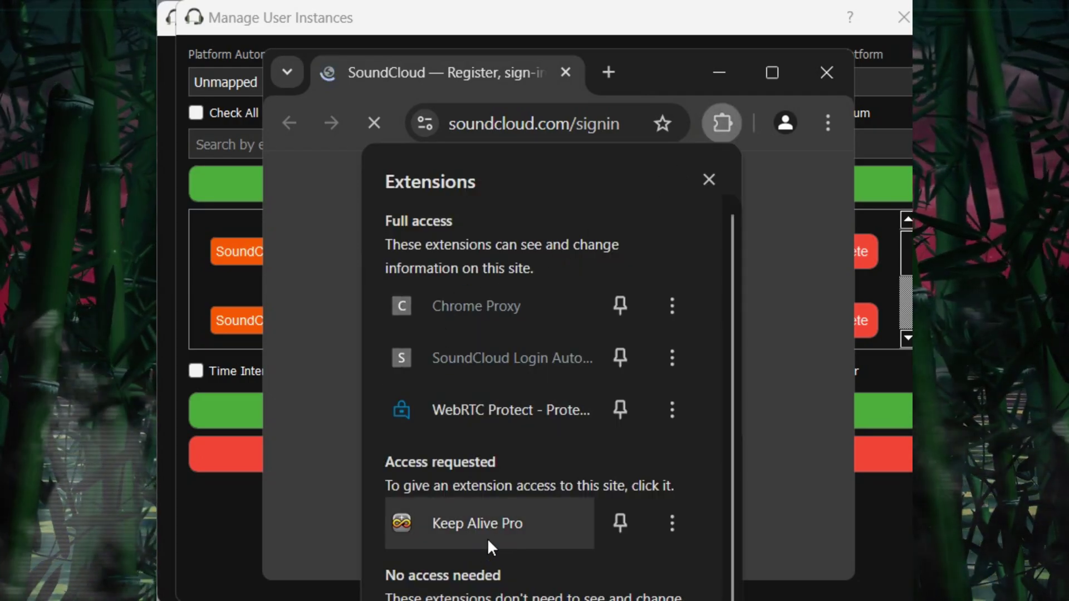
click(827, 72)
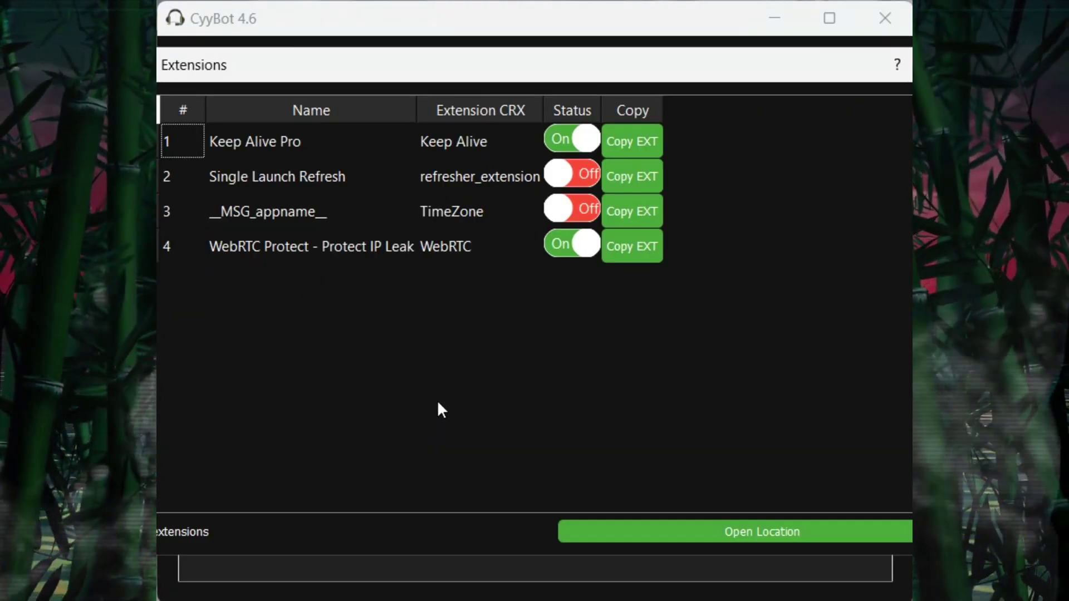
click(888, 62)
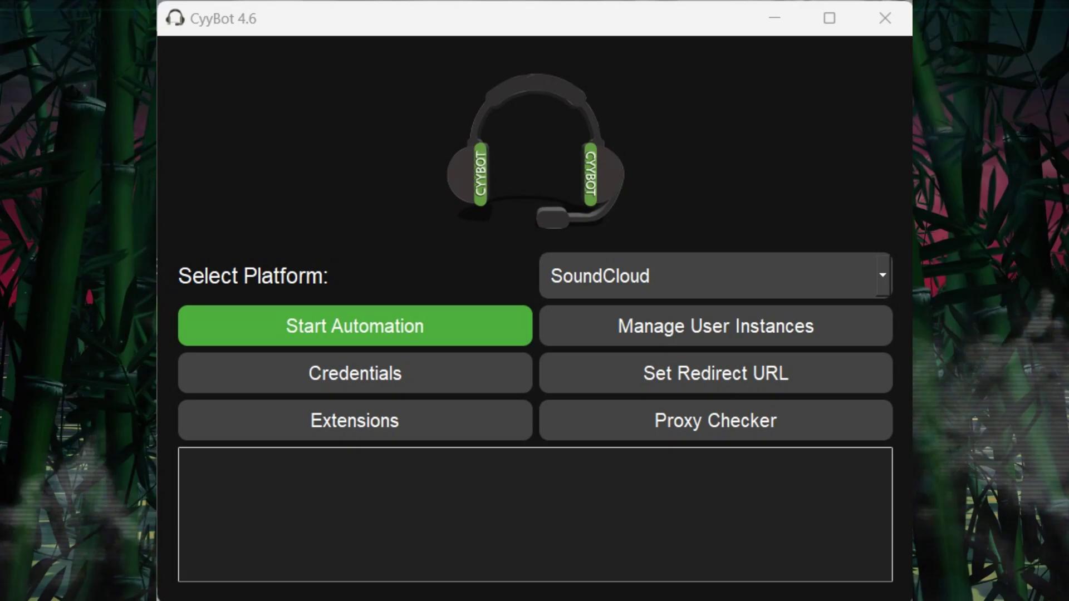
Step: Open the proxy checker, check all proxies, and recheck the last proxy, 50.6.192.27:3128, individually
click(757, 428)
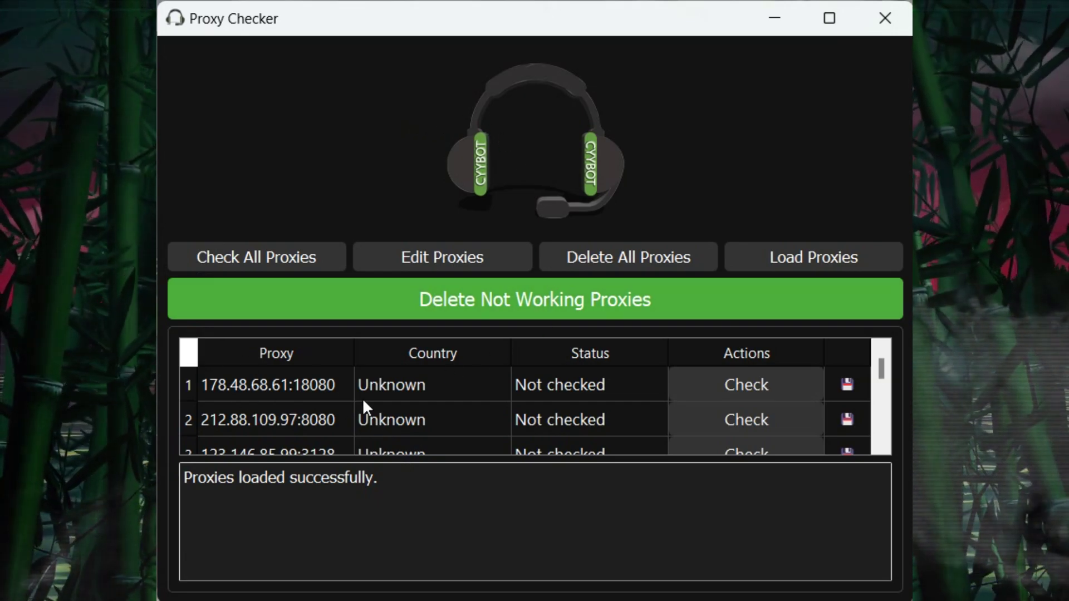
click(289, 258)
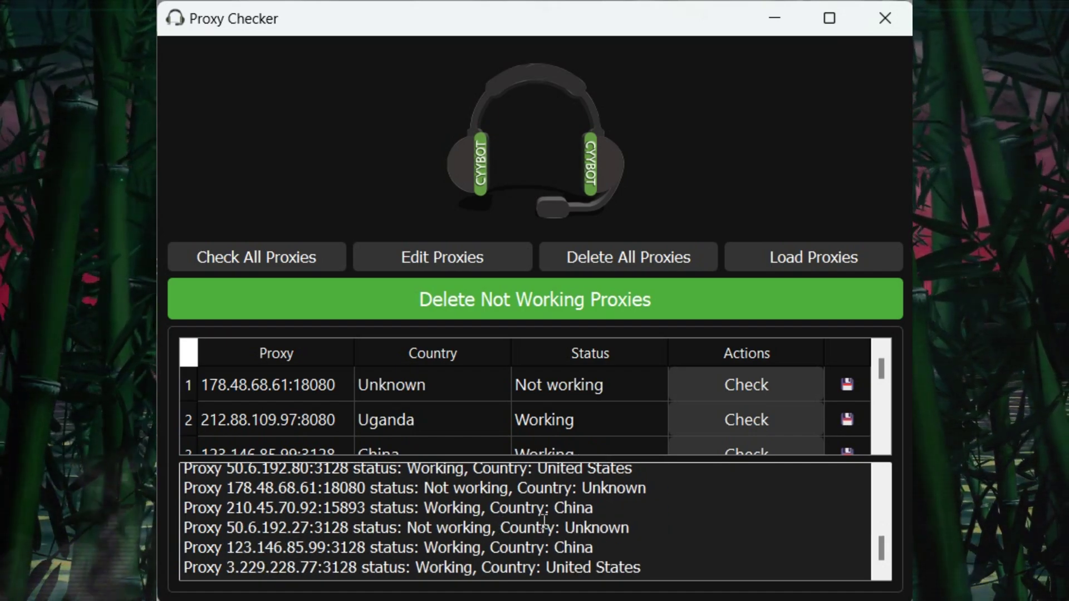
drag(881, 369, 872, 437)
click(748, 433)
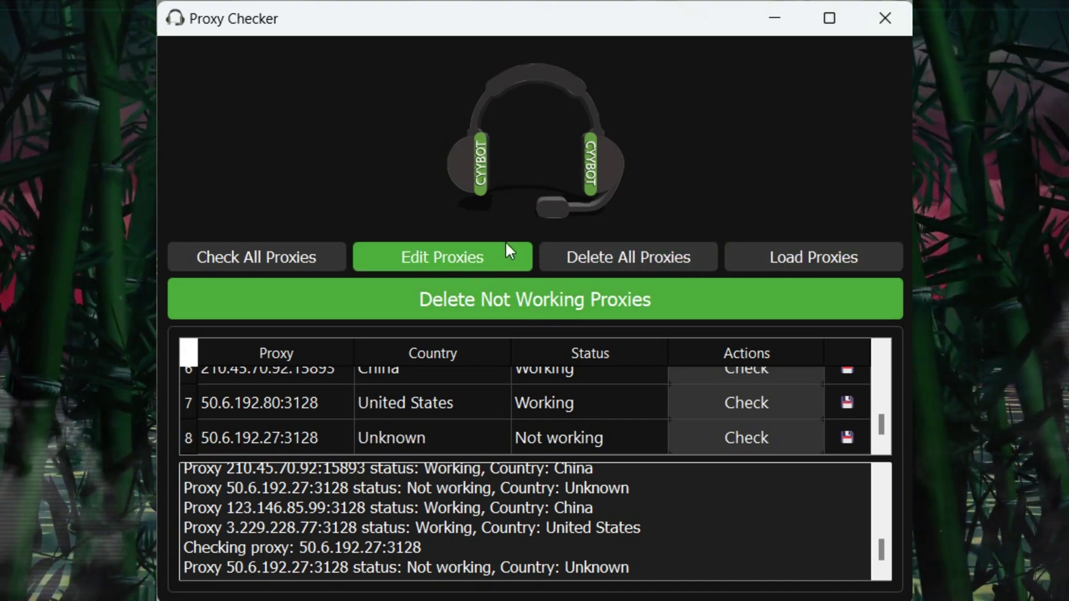
Step: View the full proxy list in the proxy editor, close it, and delete all not working proxies
click(505, 252)
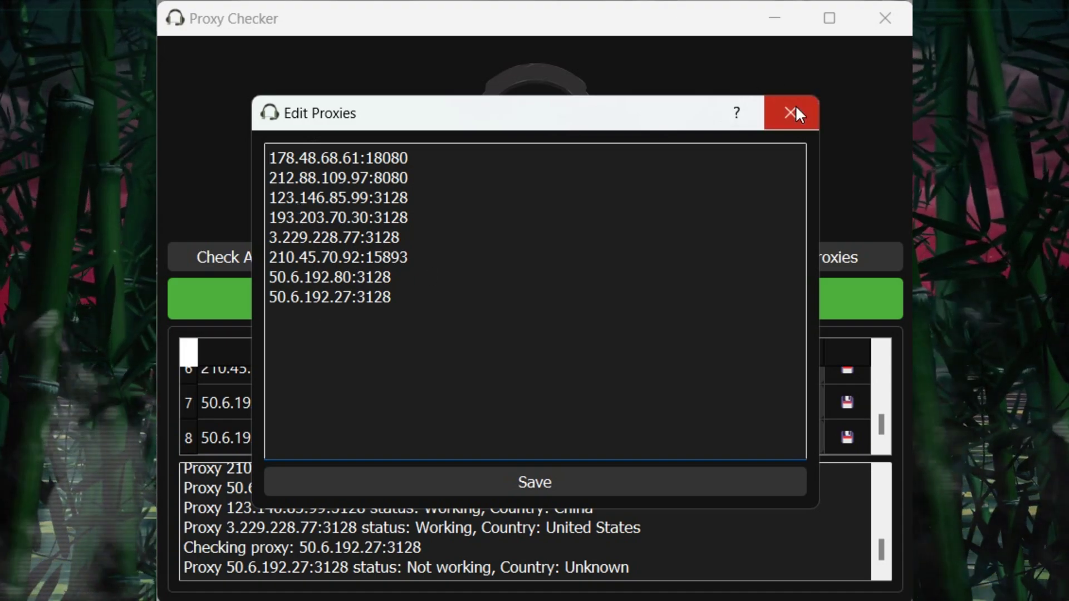
click(791, 113)
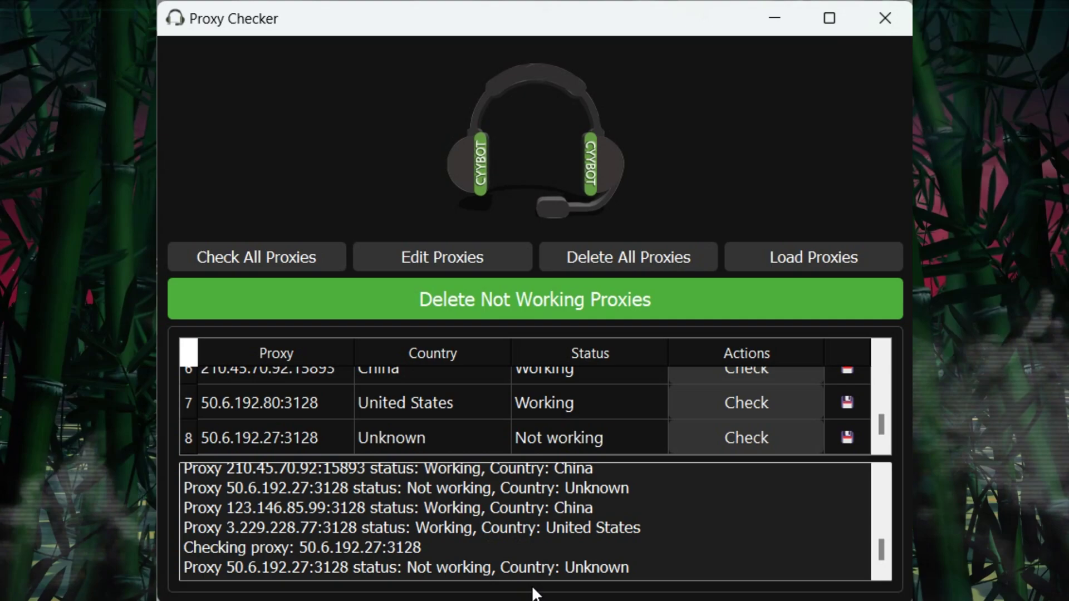
click(483, 281)
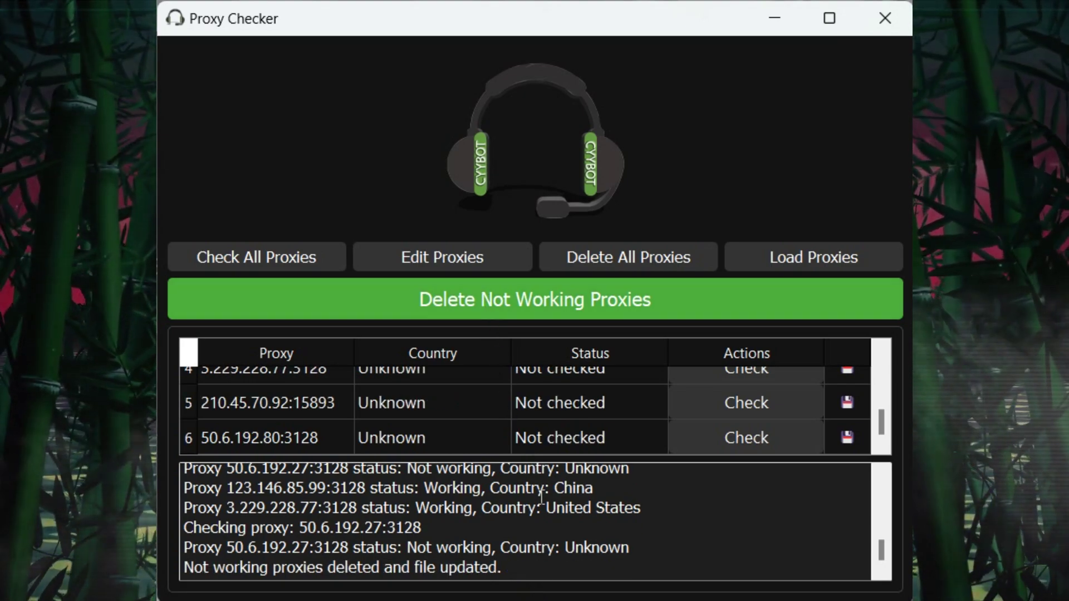
Step: Reopen the proxy editor, select all the remaining proxies to review them, and close it without saving
scroll(503, 412, up, 1)
click(429, 256)
key(ctrl+a)
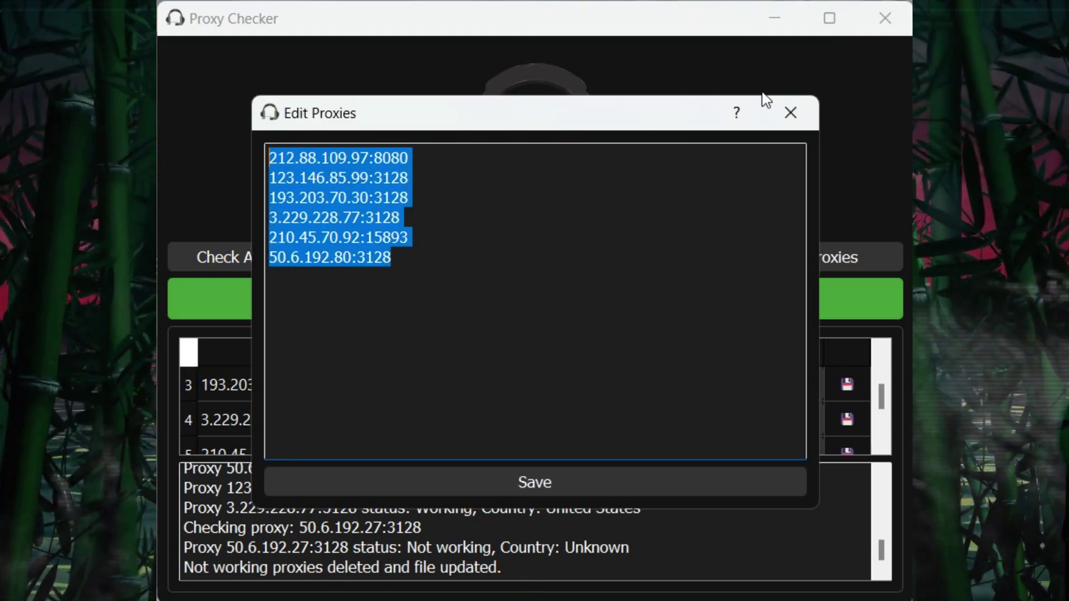
click(791, 112)
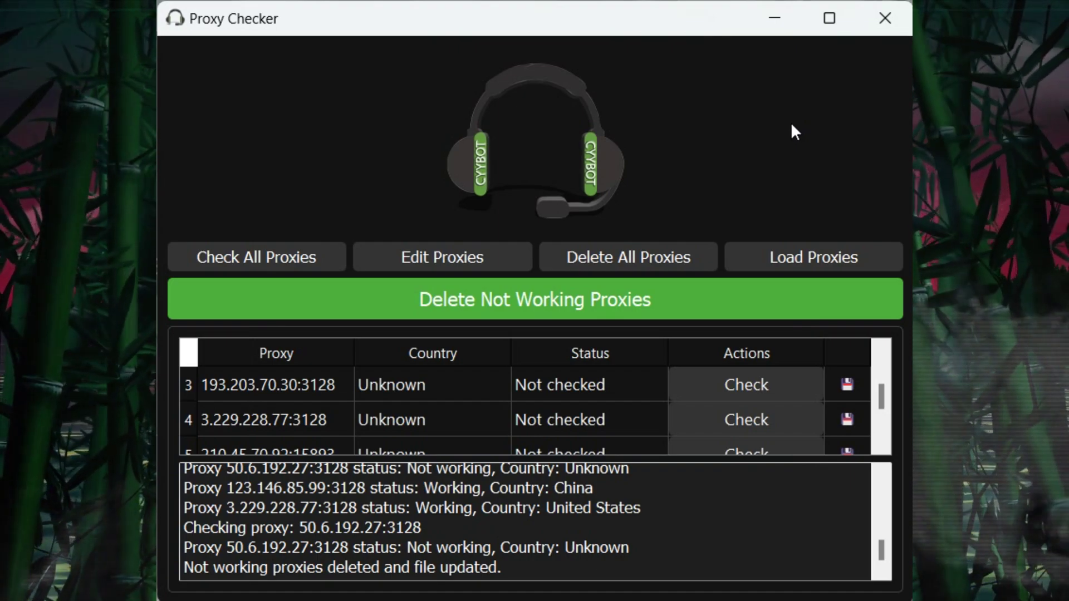